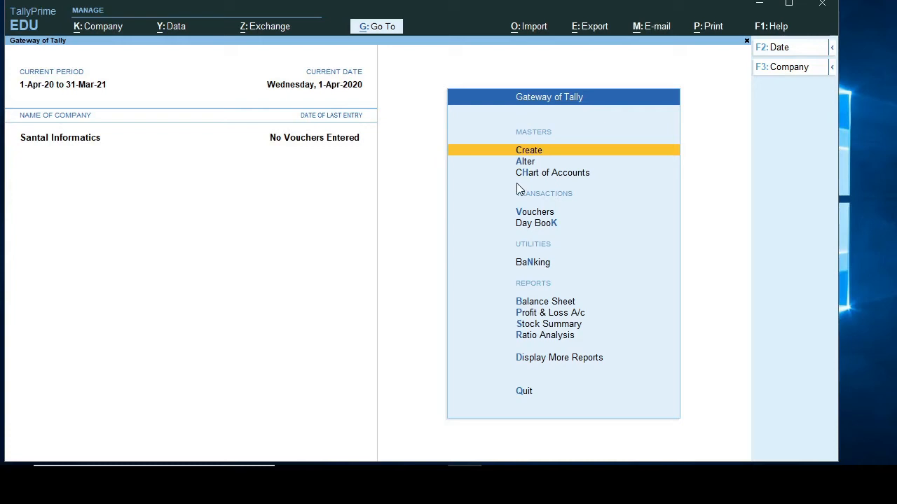
- Review the company's existing stock items through the master alteration list, then return to the Gateway of Tally
{"action": "key", "text": "Down"}
{"action": "key", "text": "Return"}
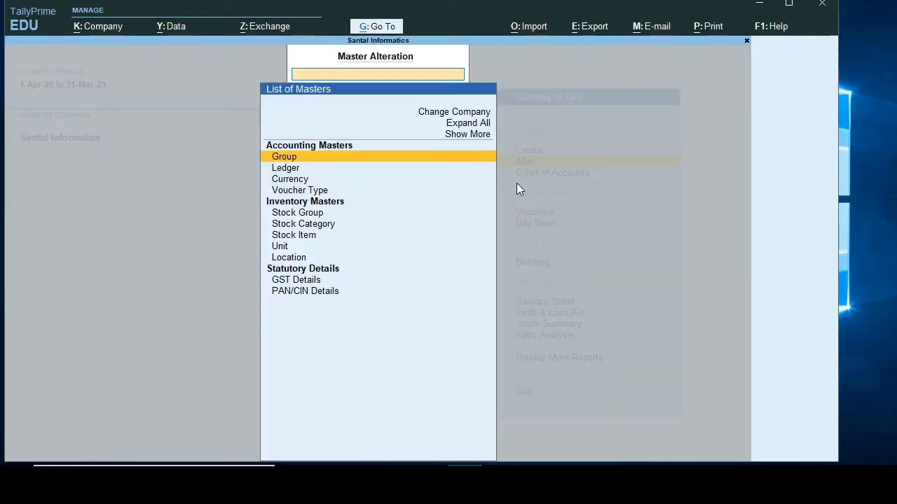
{"action": "key", "text": "Down"}
{"action": "key", "text": "Down"}
{"action": "key", "text": "Down"}
{"action": "key", "text": "Down"}
{"action": "key", "text": "Down"}
{"action": "key", "text": "Down"}
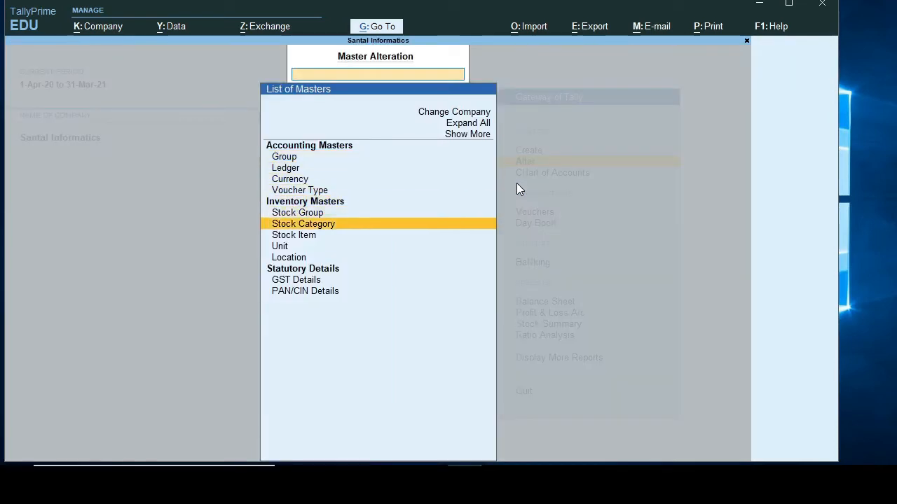
{"action": "key", "text": "Return"}
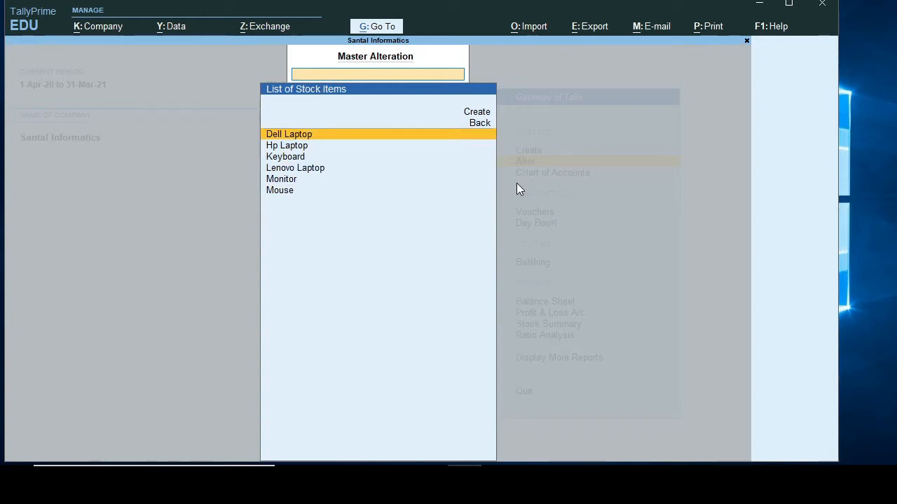
{"action": "key", "text": "Escape"}
{"action": "key", "text": "Escape"}
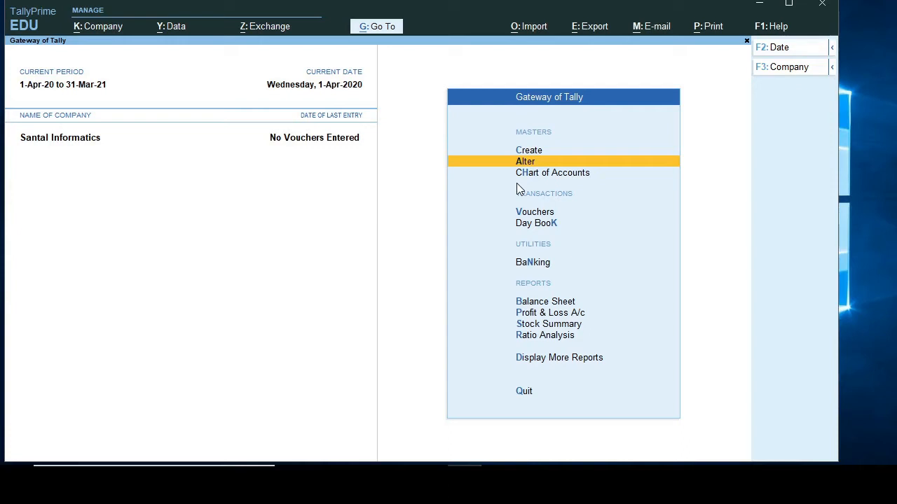
- Enable Cost Centres in the company features of Santal Informatics and save the settings
{"action": "key", "text": "F11"}
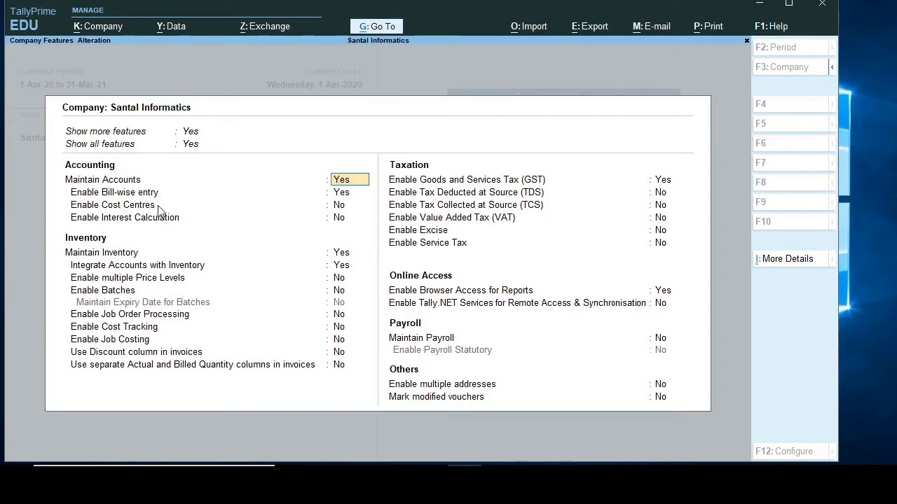
{"action": "left_click", "coordinate": [337, 206]}
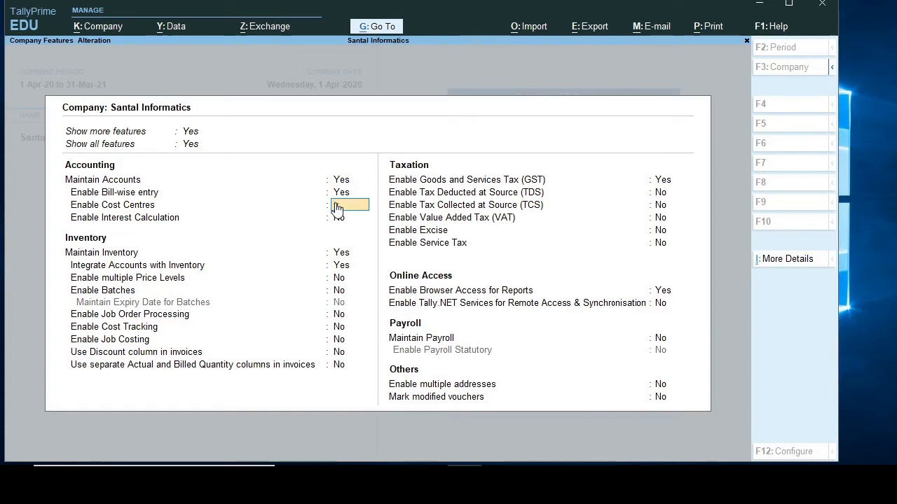
{"action": "key", "text": "y"}
{"action": "key", "text": "ctrl"}
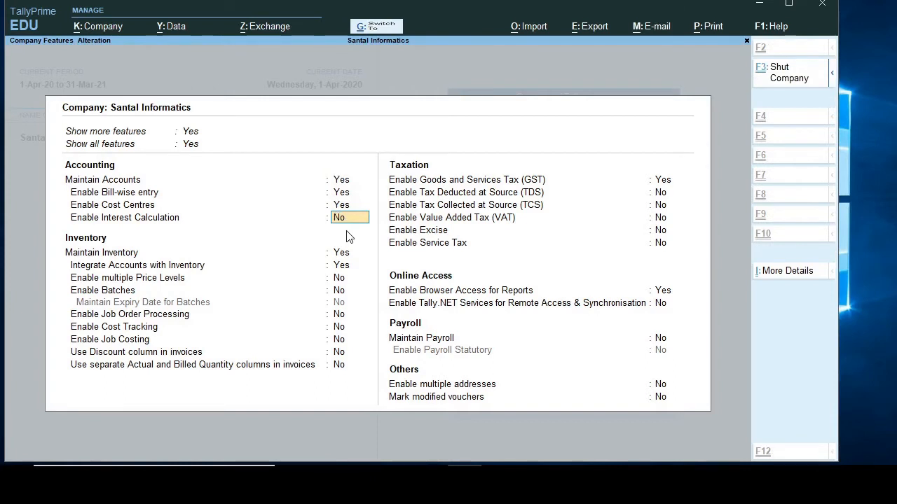
{"action": "key", "text": "ctrl+a"}
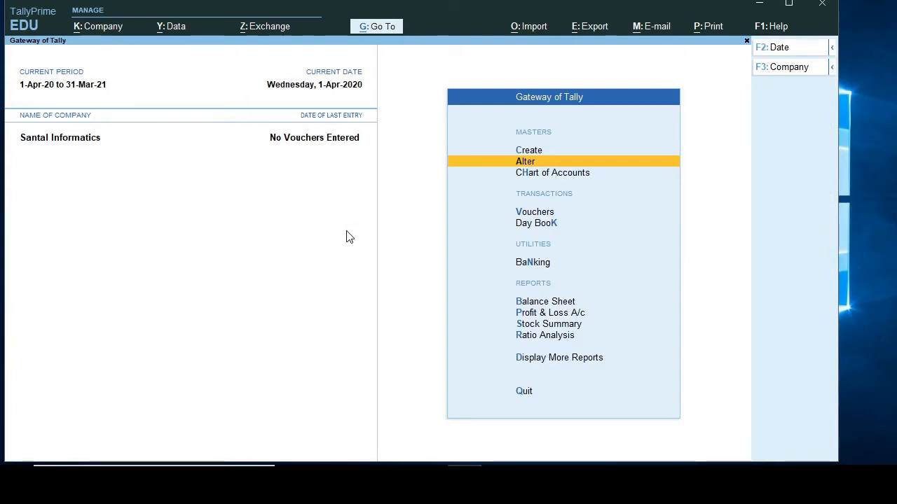
- Start a new ledger named Purchase and place it under the Purchase Accounts group
{"action": "key", "text": "Up"}
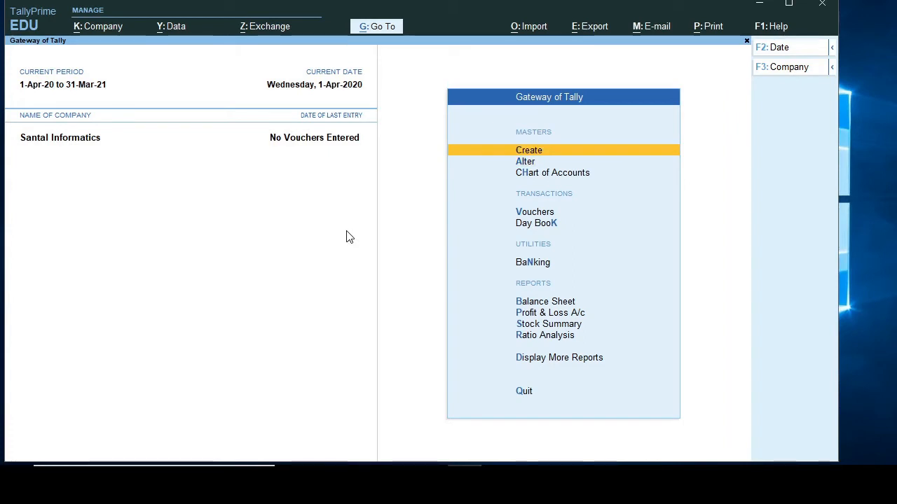
{"action": "key", "text": "Return"}
{"action": "key", "text": "Down"}
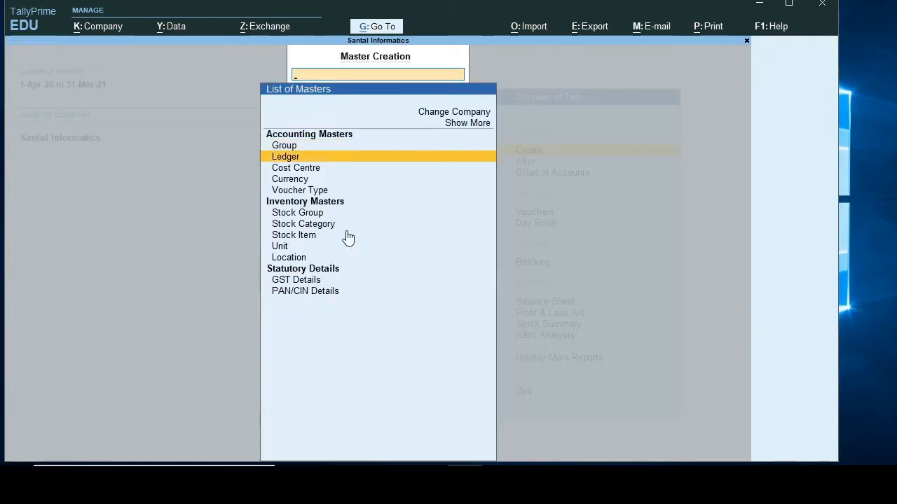
{"action": "key", "text": "Return"}
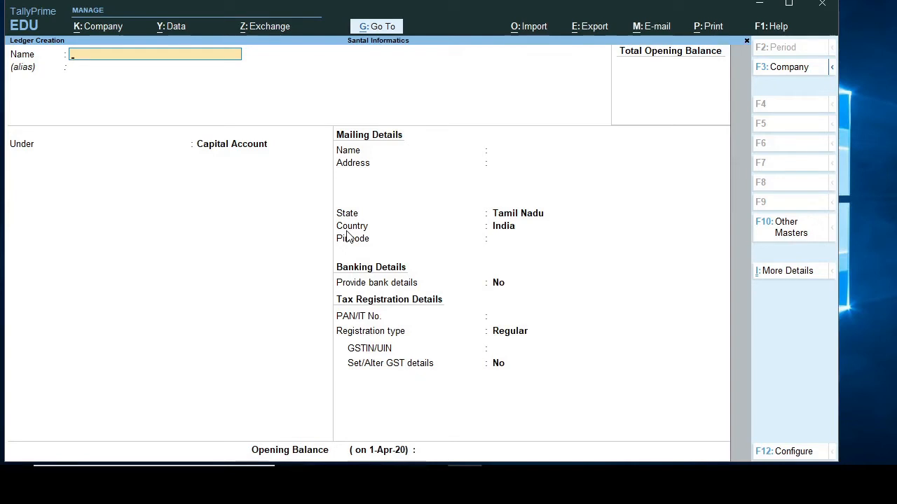
{"action": "type", "text": "Purchase"}
{"action": "key", "text": "Return"}
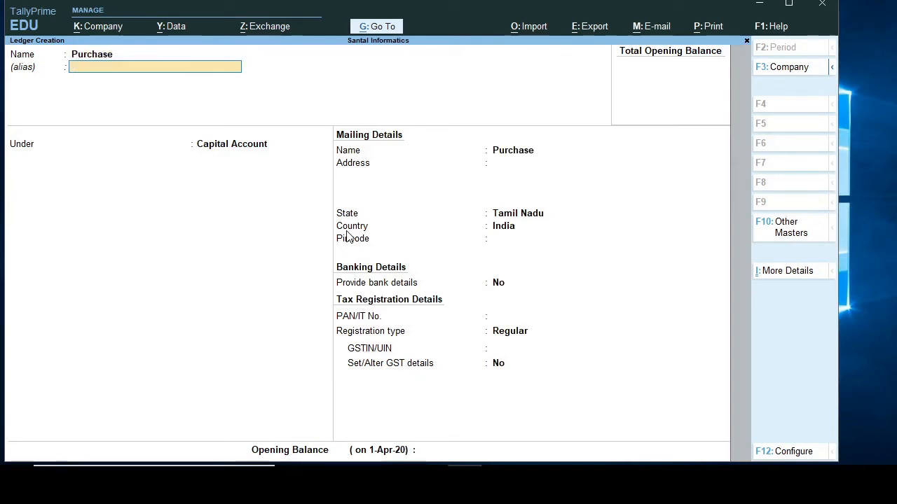
{"action": "key", "text": "Return"}
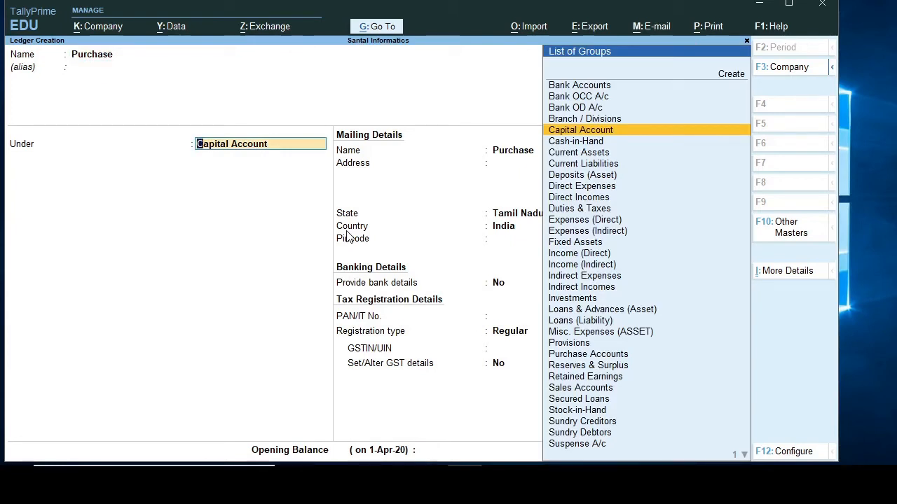
{"action": "type", "text": "P"}
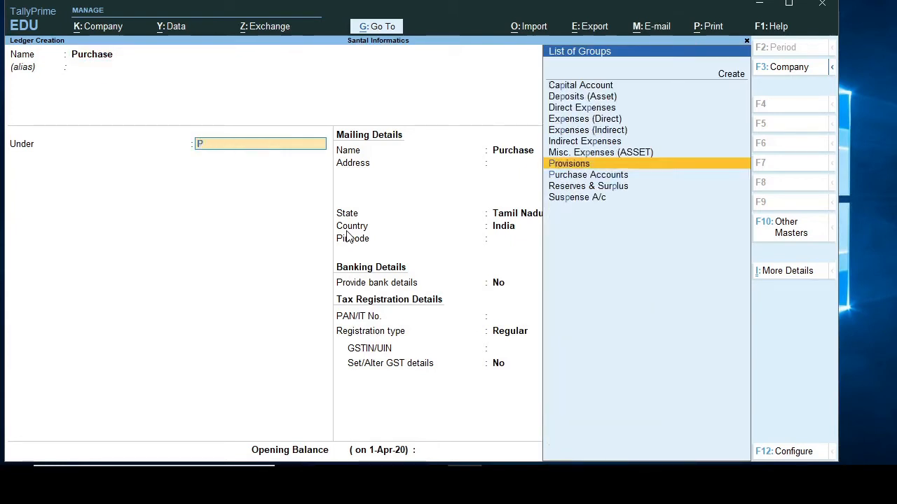
{"action": "key", "text": "Down"}
{"action": "key", "text": "Return"}
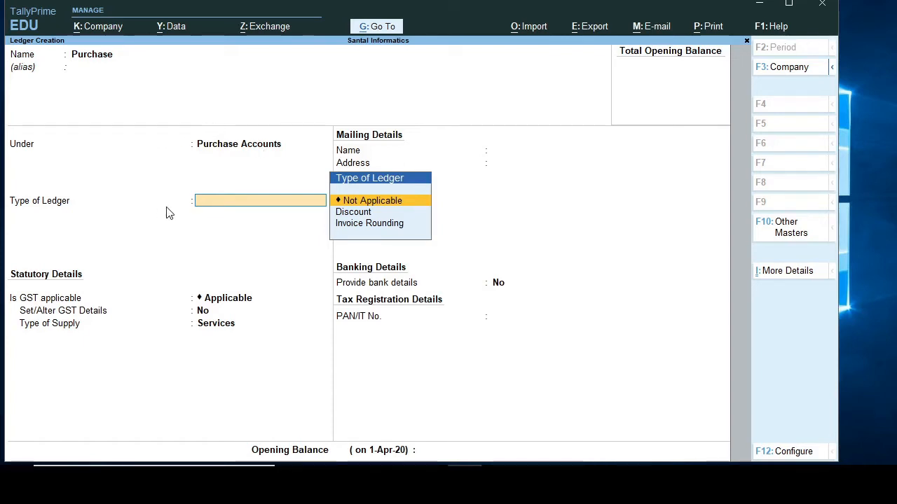
- Set Apply Cost Centres for Ledgers to Yes in the ledger configuration and save it
{"action": "key", "text": "F12"}
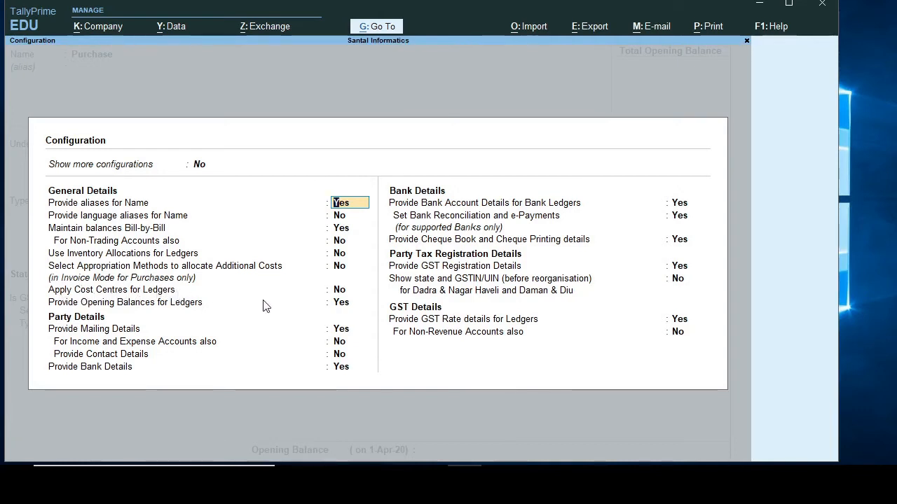
{"action": "left_click", "coordinate": [345, 293]}
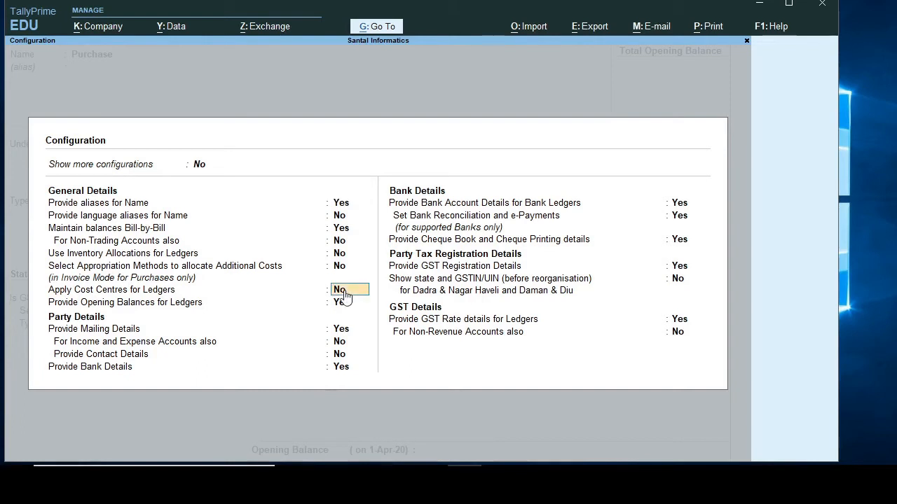
{"action": "type", "text": "y"}
{"action": "key", "text": "Return"}
{"action": "key", "text": "ctrl+a"}
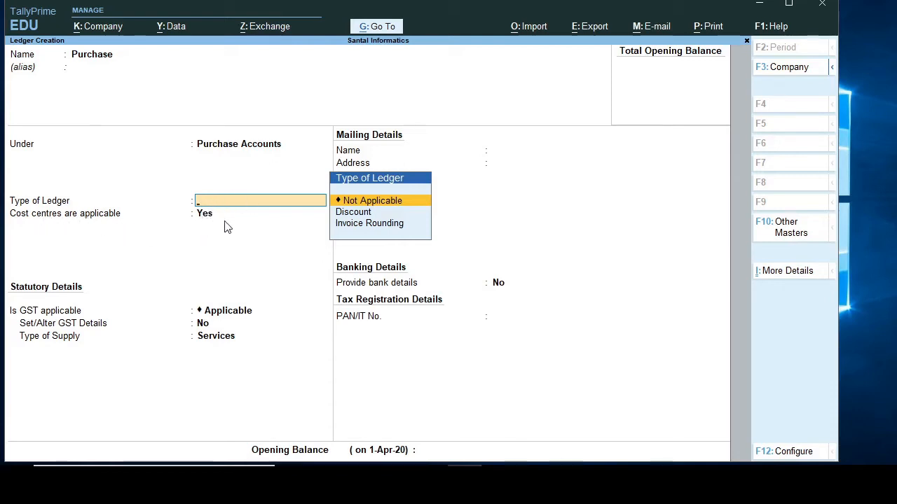
- Set the Purchase ledger's type to Not Applicable, keep cost centres applicable, and save it with the default GST details and no opening balance
{"action": "key", "text": "Return"}
{"action": "key", "text": "Return"}
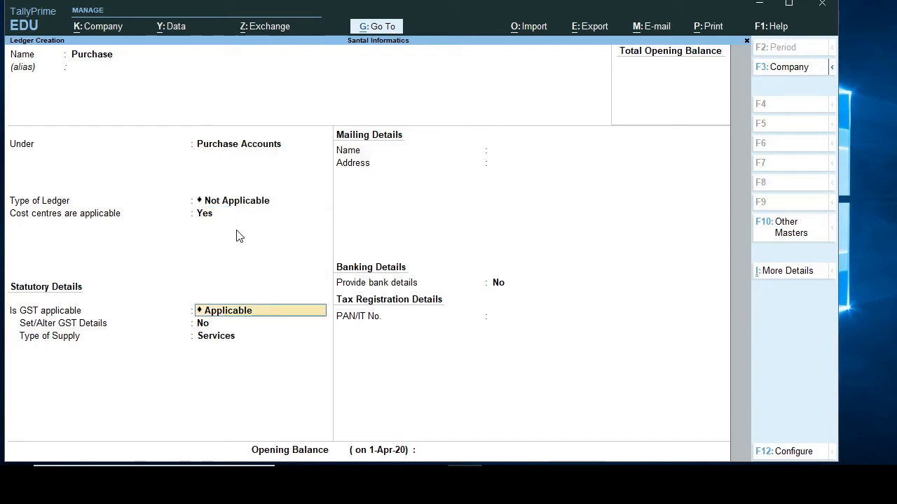
{"action": "key", "text": "Return"}
{"action": "key", "text": "Return"}
{"action": "key", "text": "Return"}
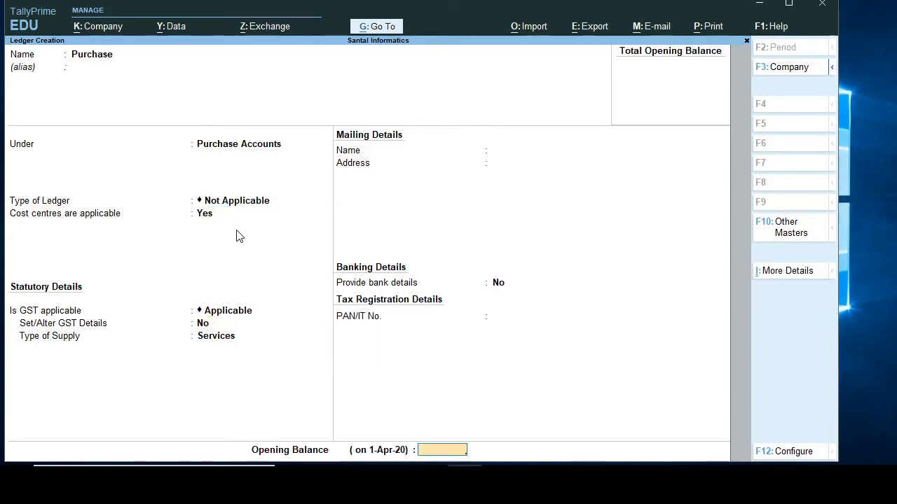
{"action": "key", "text": "Return"}
{"action": "key", "text": "Return"}
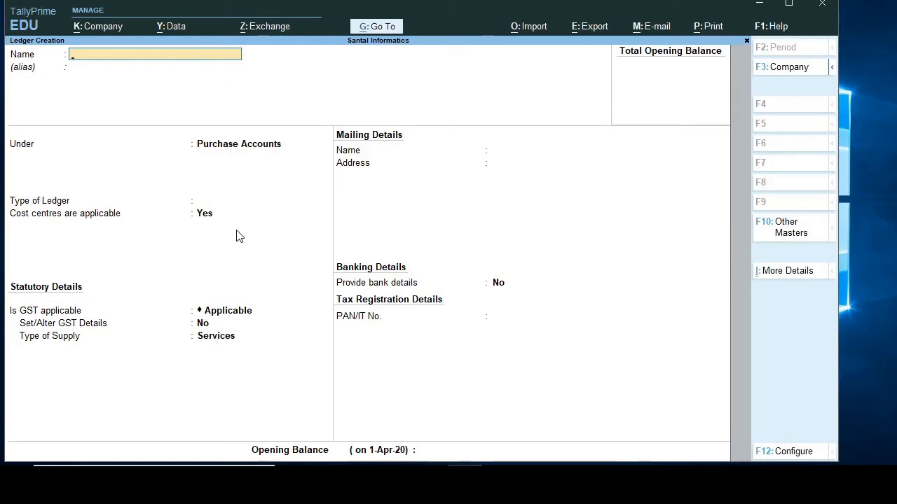
- Create a Sales ledger under Sales Accounts with ledger type Not Applicable, cost centres applicable and the default GST details
{"action": "type", "text": "Sales"}
{"action": "key", "text": "Return"}
{"action": "key", "text": "Return"}
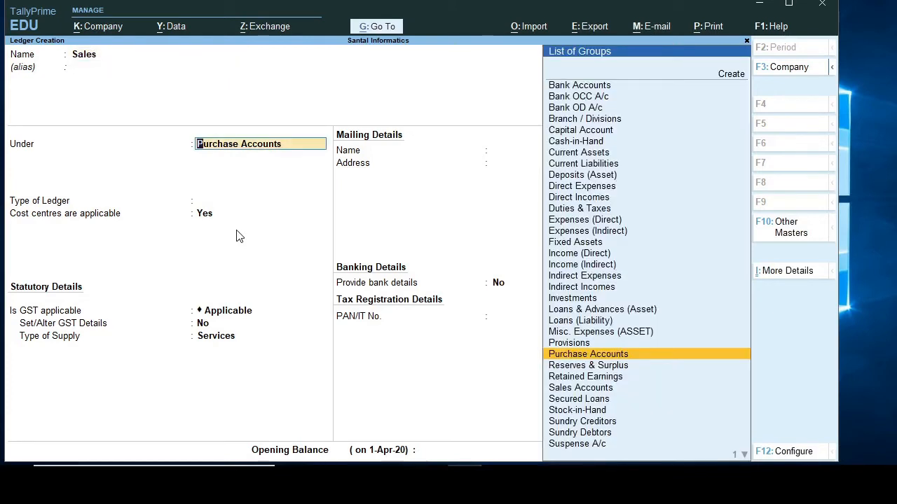
{"action": "type", "text": "Sa"}
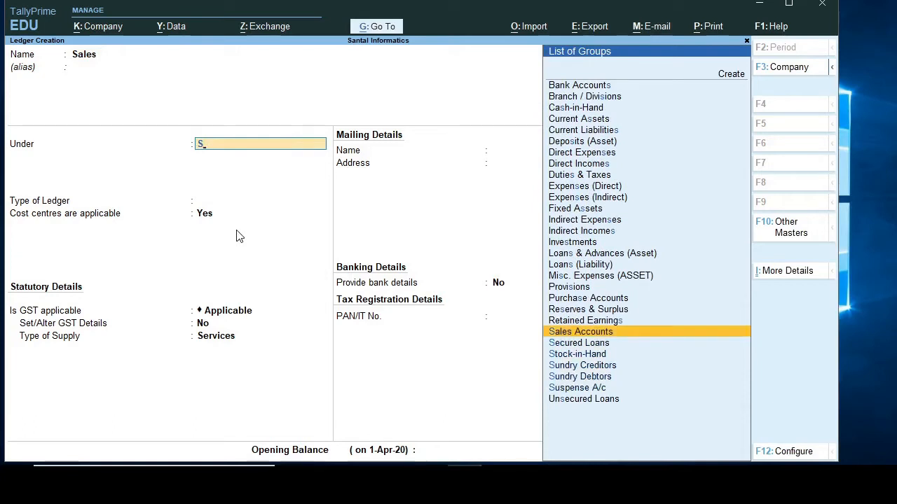
{"action": "key", "text": "Return"}
{"action": "key", "text": "Return"}
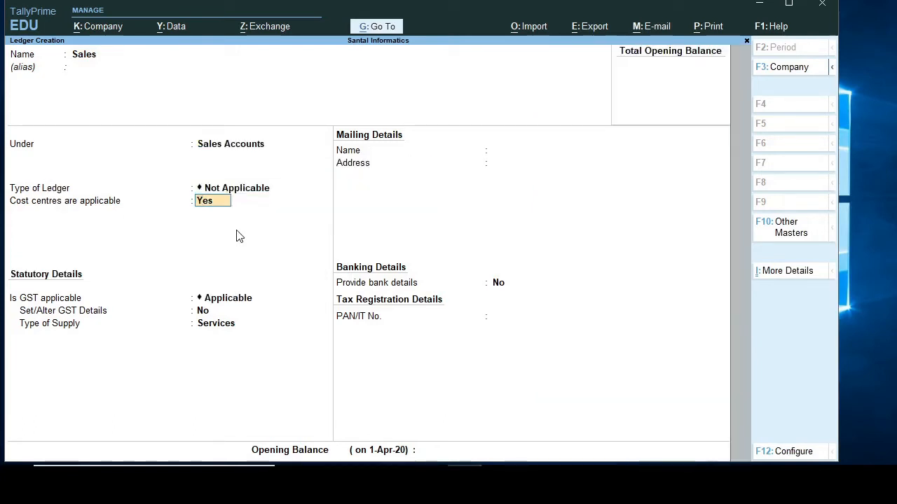
{"action": "key", "text": "Return"}
{"action": "key", "text": "Return"}
{"action": "key", "text": "Return"}
{"action": "key", "text": "Return"}
{"action": "key", "text": "Return"}
{"action": "key", "text": "Return"}
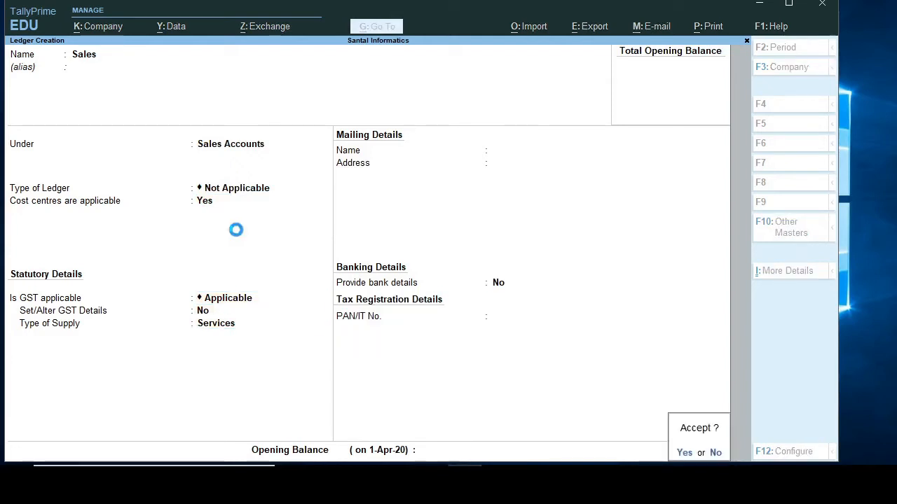
{"action": "key", "text": "Return"}
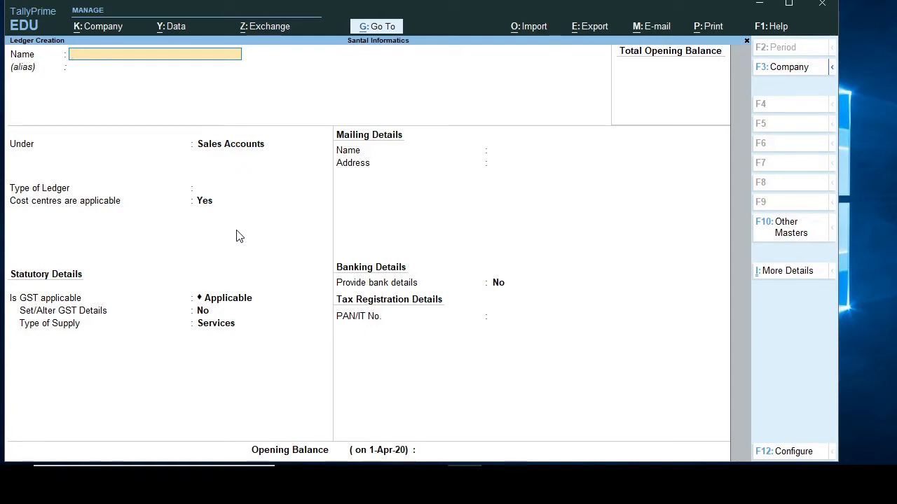
- Start a new ledger named Abc Company Cr and place it under the Sundry Creditors group
{"action": "type", "text": "Abc company"}
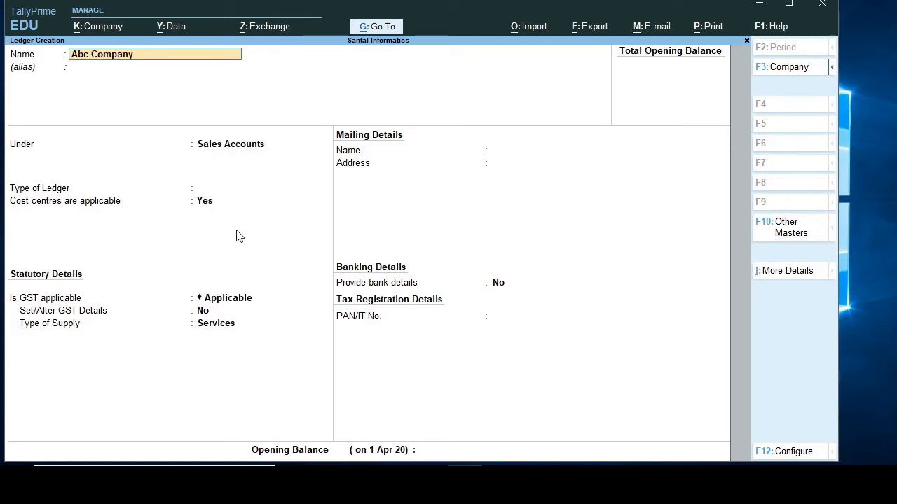
{"action": "type", "text": " cr"}
{"action": "key", "text": "Return"}
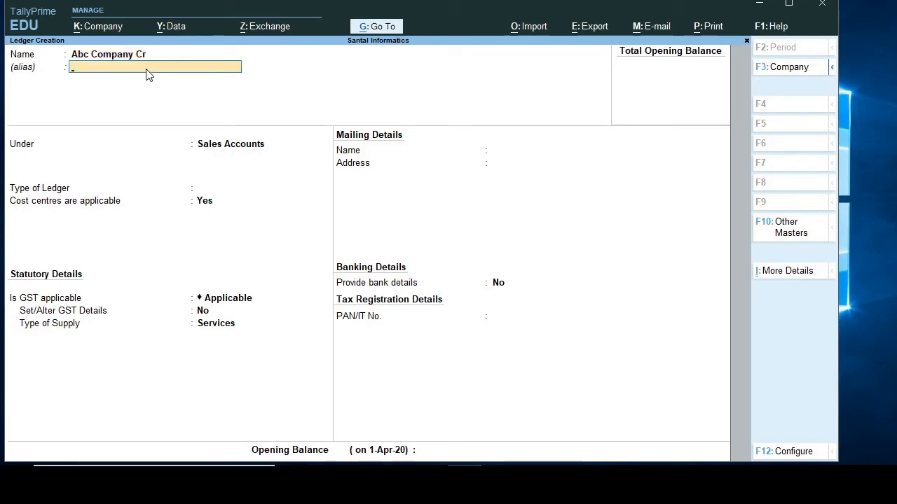
{"action": "key", "text": "Return"}
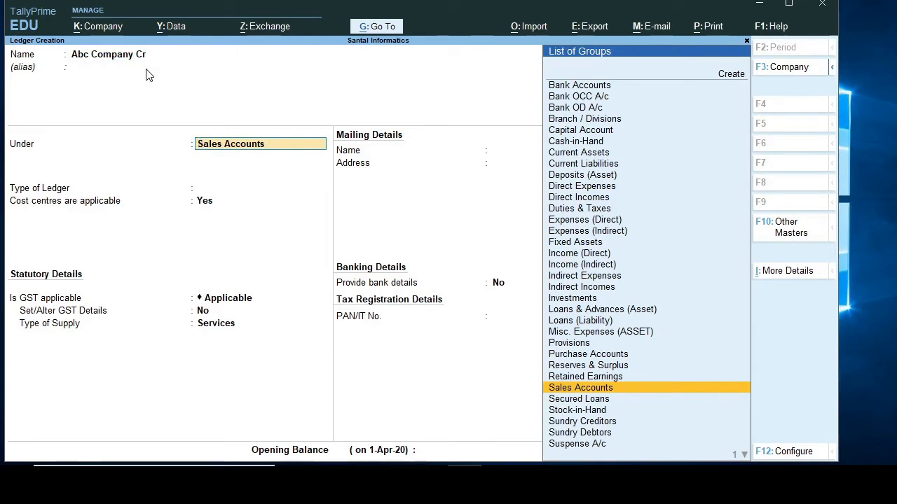
{"action": "key", "text": "Down"}
{"action": "key", "text": "Down"}
{"action": "key", "text": "Down"}
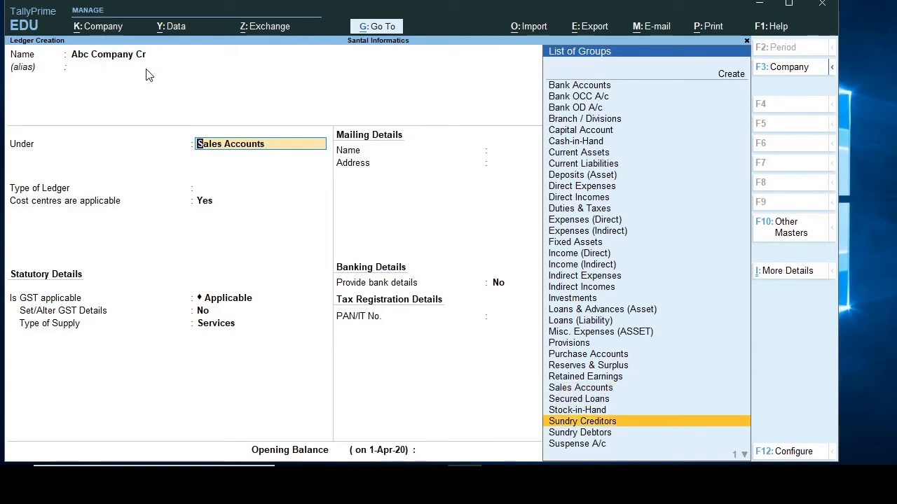
{"action": "key", "text": "Return"}
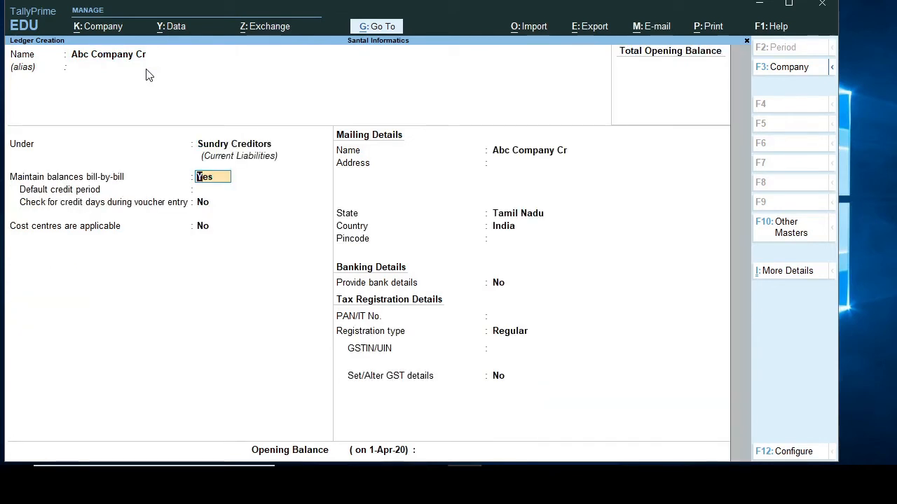
- Turn off bill-by-bill balances for Abc Company Cr, make cost centres applicable, and save the ledger without an opening balance
{"action": "key", "text": "n"}
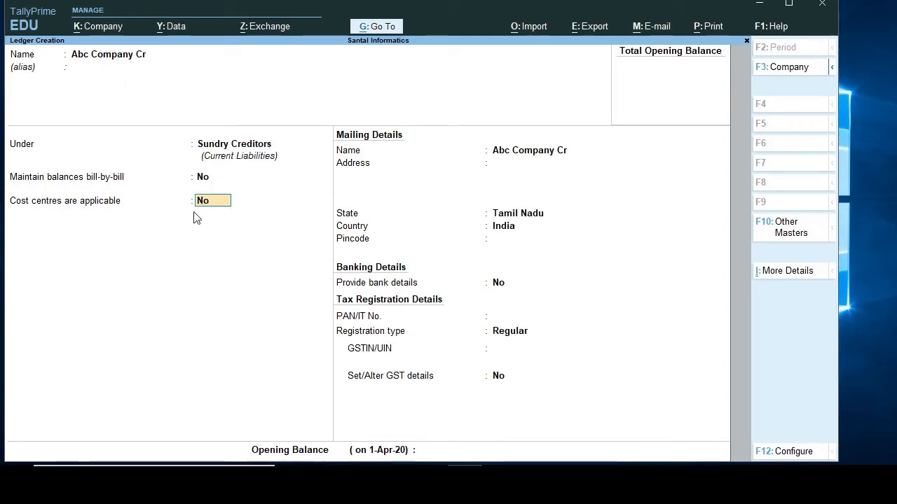
{"action": "type", "text": "y"}
{"action": "key", "text": "Return"}
{"action": "key", "text": "Return"}
{"action": "key", "text": "Return"}
{"action": "key", "text": "Return"}
{"action": "key", "text": "Return"}
{"action": "key", "text": "Return"}
{"action": "key", "text": "Return"}
{"action": "key", "text": "Return"}
{"action": "key", "text": "Return"}
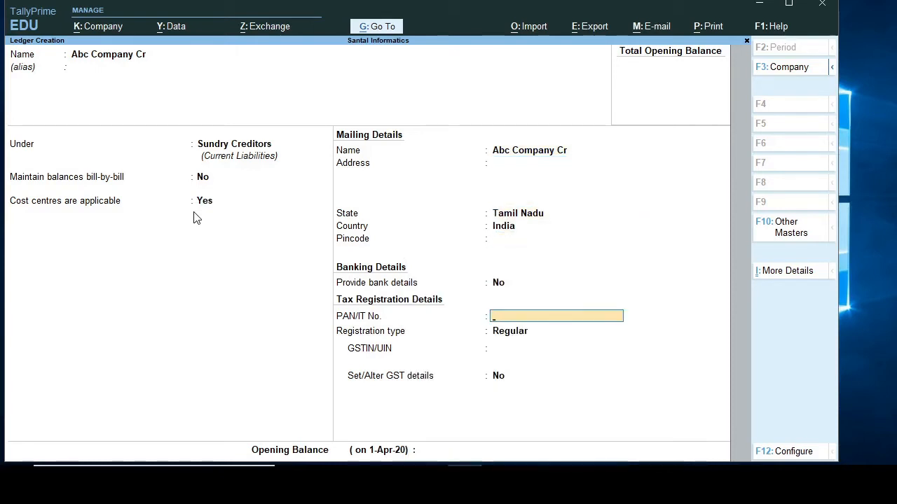
{"action": "key", "text": "Return"}
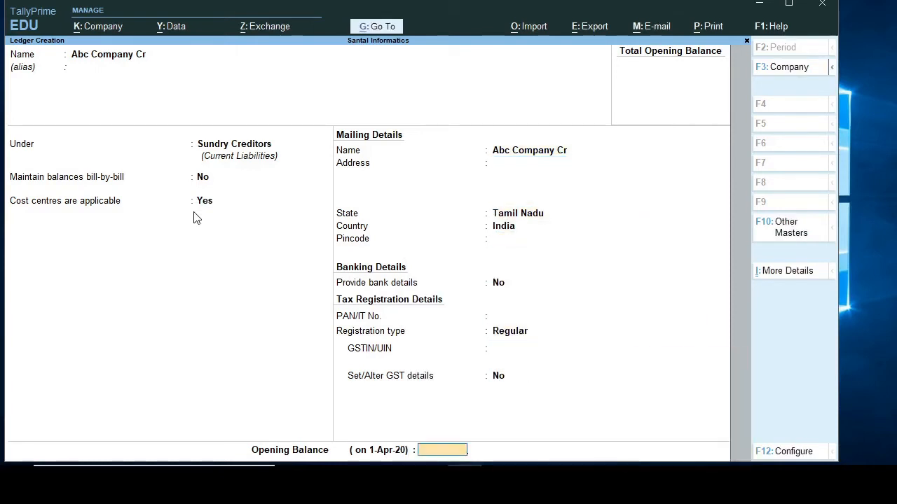
{"action": "key", "text": "Return"}
{"action": "key", "text": "Return"}
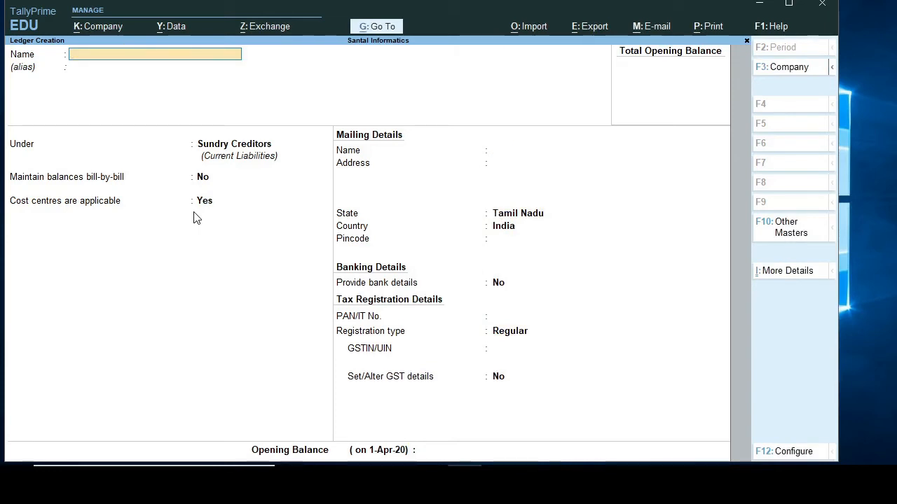
- Start a new ledger named Xyz Company Dr and place it under the Sundry Debtors group
{"action": "type", "text": "Xyz"}
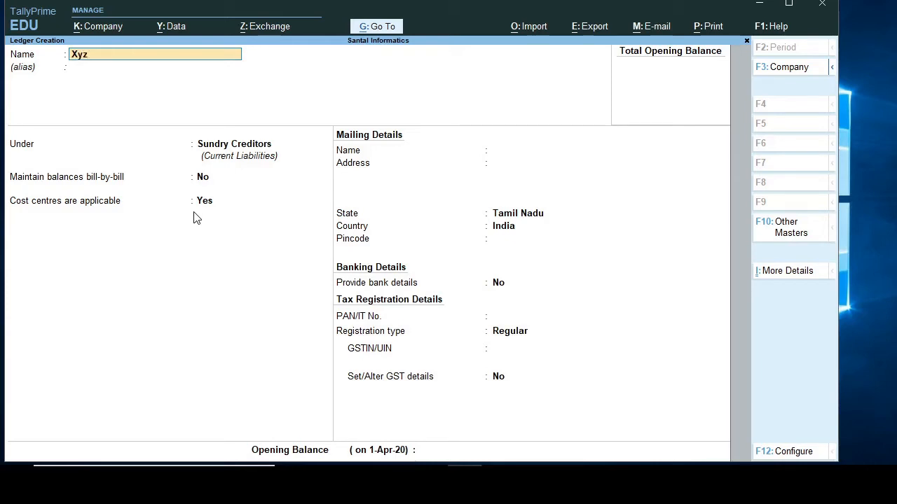
{"action": "type", "text": " company Dr"}
{"action": "key", "text": "Return"}
{"action": "key", "text": "Return"}
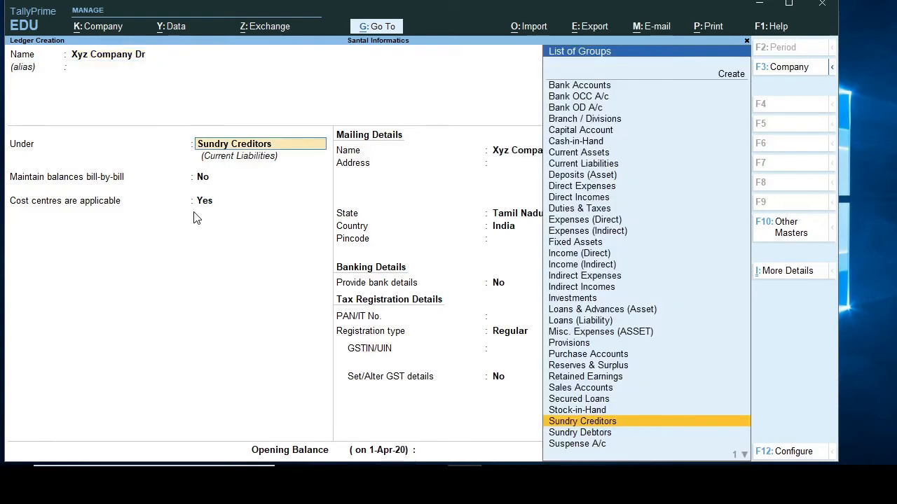
{"action": "key", "text": "Down"}
{"action": "key", "text": "Return"}
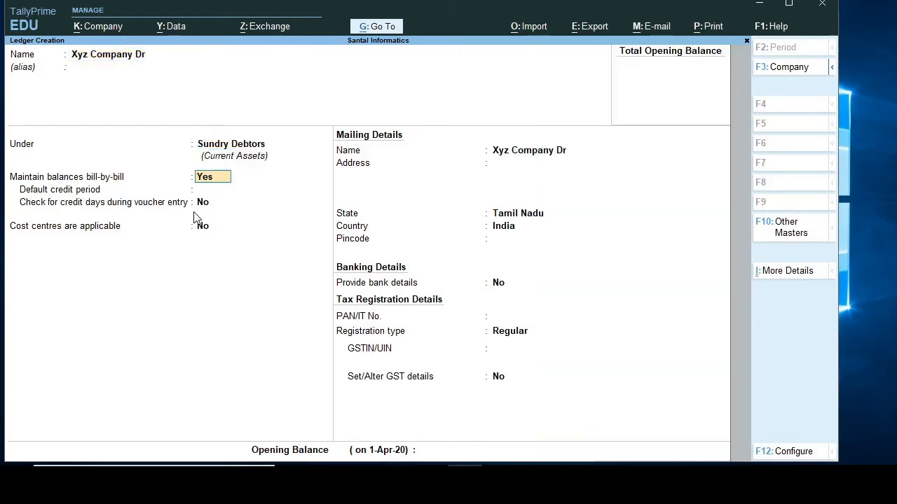
- Turn off bill-by-bill balances for Xyz Company Dr and make cost centres applicable
{"action": "type", "text": "n"}
{"action": "key", "text": "Return"}
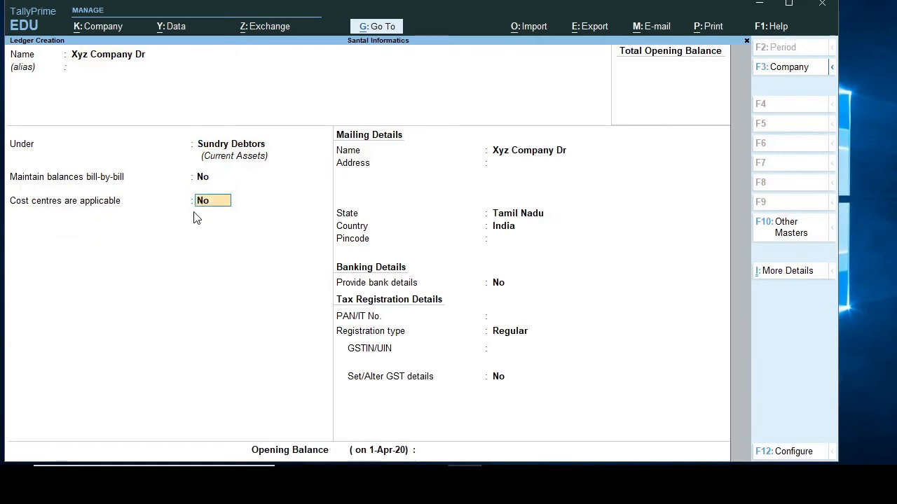
{"action": "type", "text": "y"}
{"action": "key", "text": "Return"}
- Keep the default mailing, bank and tax registration details for Xyz Company Dr and save the ledger without a GSTIN or opening balance
{"action": "key", "text": "Return"}
{"action": "key", "text": "Return"}
{"action": "key", "text": "Return"}
{"action": "key", "text": "Return"}
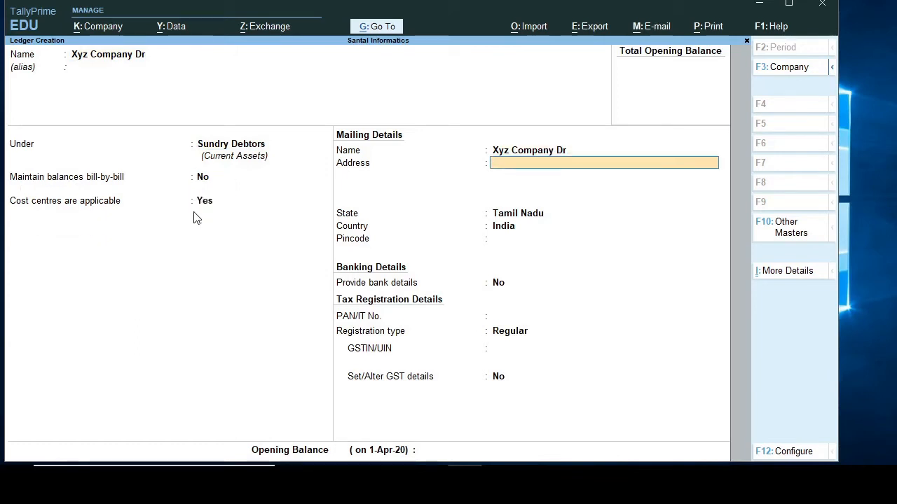
{"action": "key", "text": "Return"}
{"action": "key", "text": "Return"}
{"action": "key", "text": "Return"}
{"action": "key", "text": "Return"}
{"action": "key", "text": "Return"}
{"action": "key", "text": "Return"}
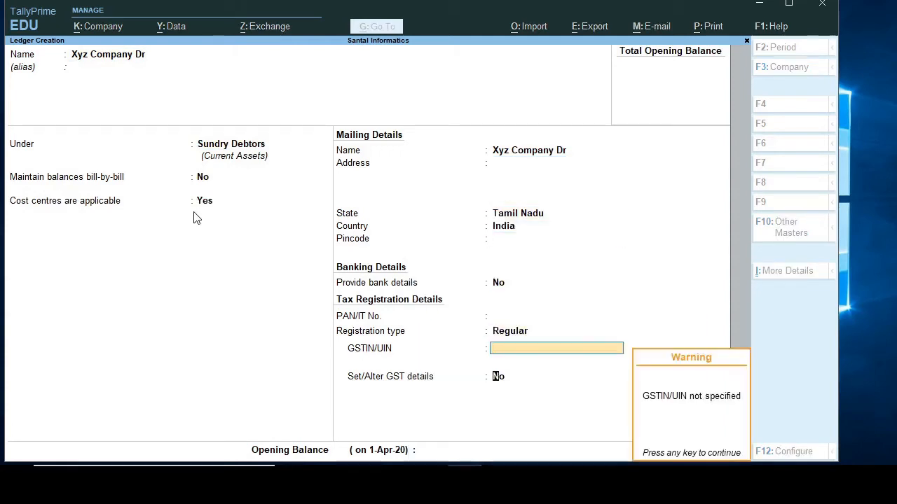
{"action": "key", "text": "Return"}
{"action": "key", "text": "Return"}
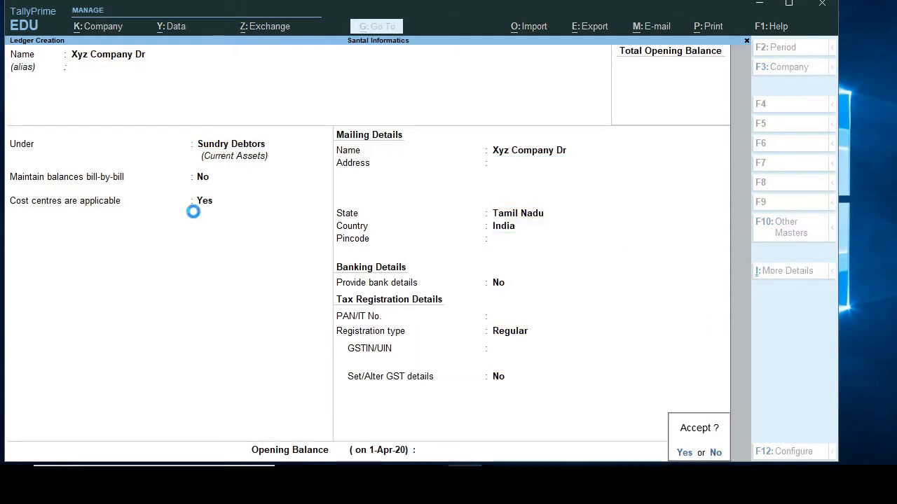
{"action": "key", "text": "Return"}
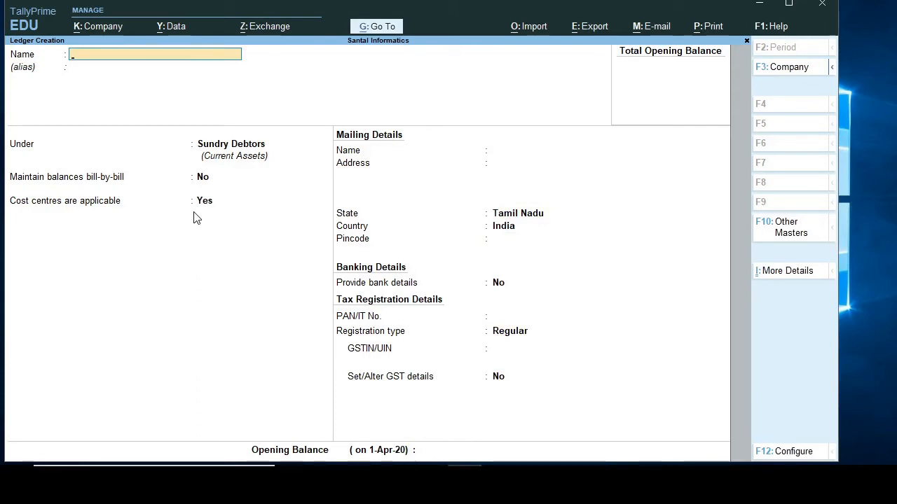
- Start a new ledger named Electricity Charges and place it under the Indirect Expenses group
{"action": "type", "text": "Elect"}
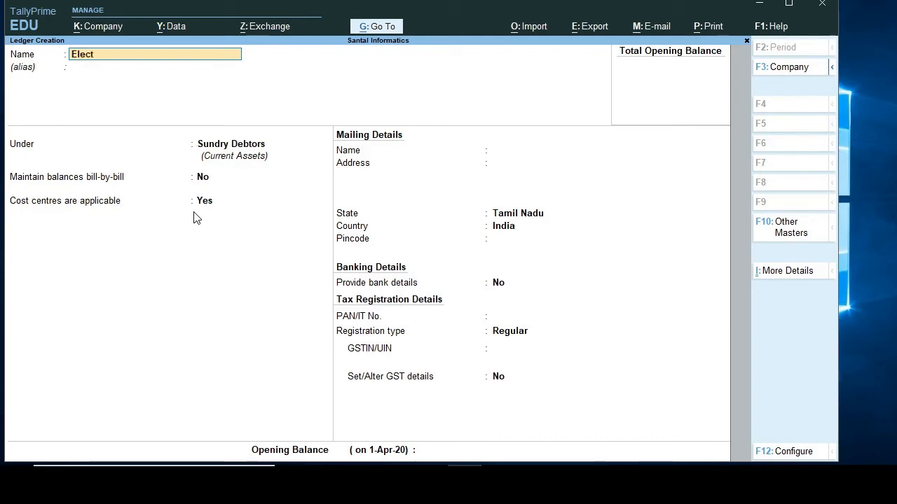
{"action": "type", "text": "rict"}
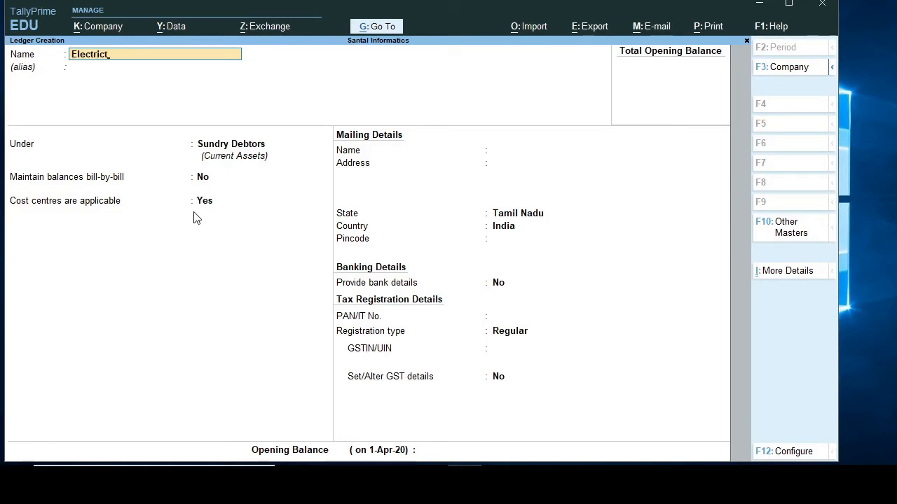
{"action": "key", "text": "BackSpace"}
{"action": "type", "text": "ity charges"}
{"action": "key", "text": "Return"}
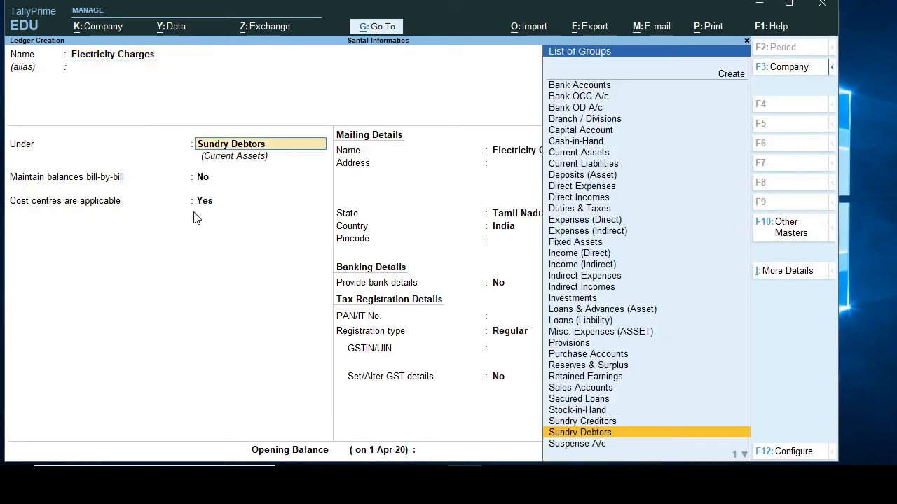
{"action": "type", "text": "i"}
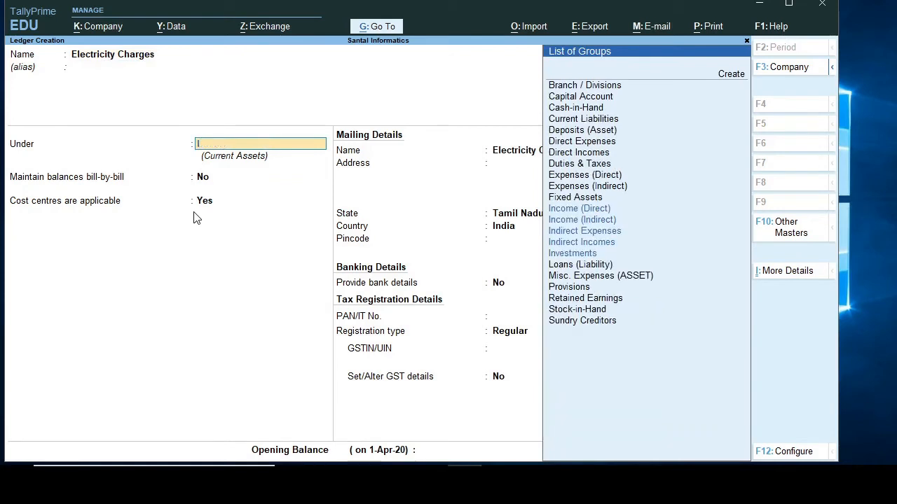
{"action": "key", "text": "Down"}
{"action": "key", "text": "Down"}
{"action": "key", "text": "Down"}
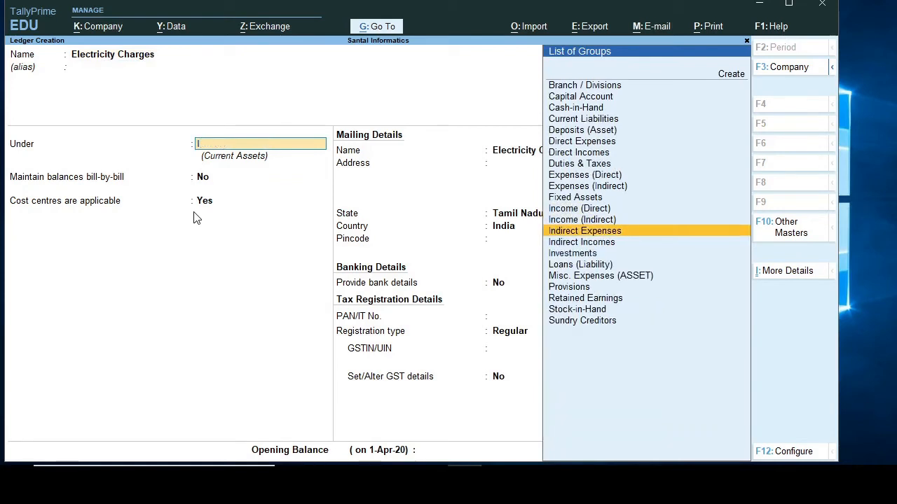
{"action": "key", "text": "Return"}
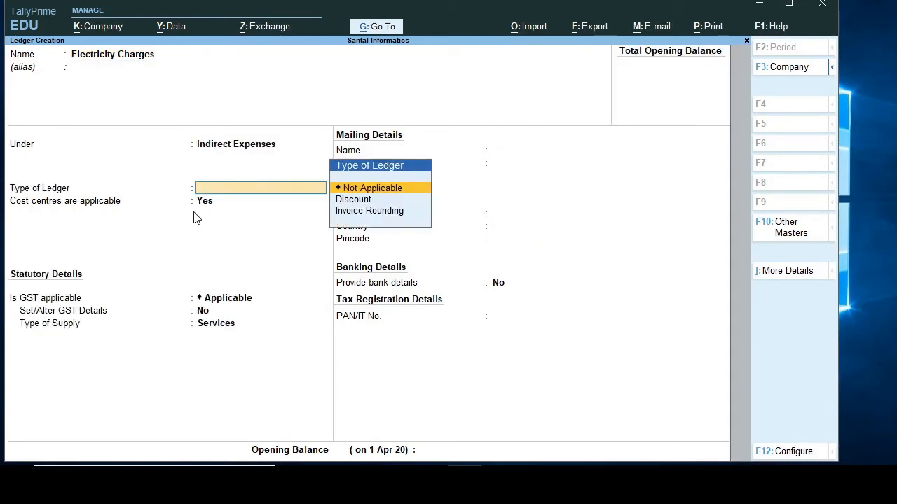
- Save Electricity Charges with ledger type Not Applicable, cost centres applicable and default GST details, and return to the Gateway of Tally
{"action": "key", "text": "Return"}
{"action": "key", "text": "Return"}
{"action": "key", "text": "Return"}
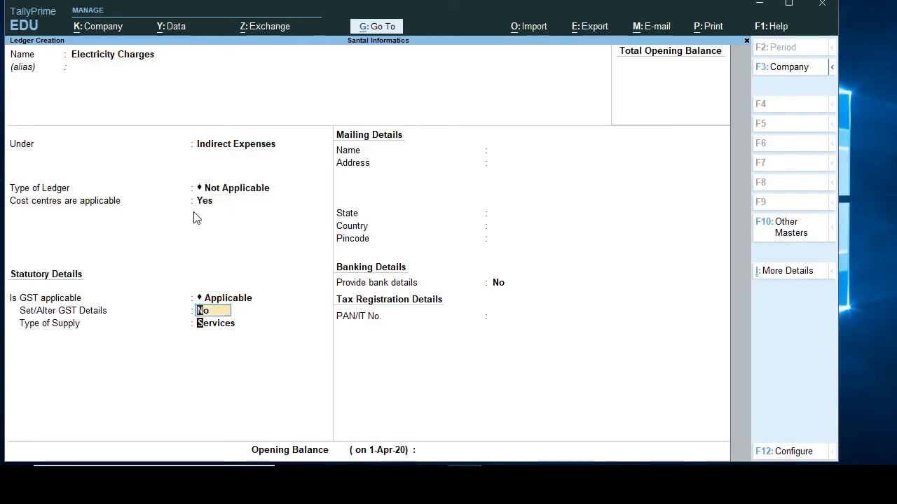
{"action": "key", "text": "Return"}
{"action": "key", "text": "Return"}
{"action": "key", "text": "Return"}
{"action": "key", "text": "Return"}
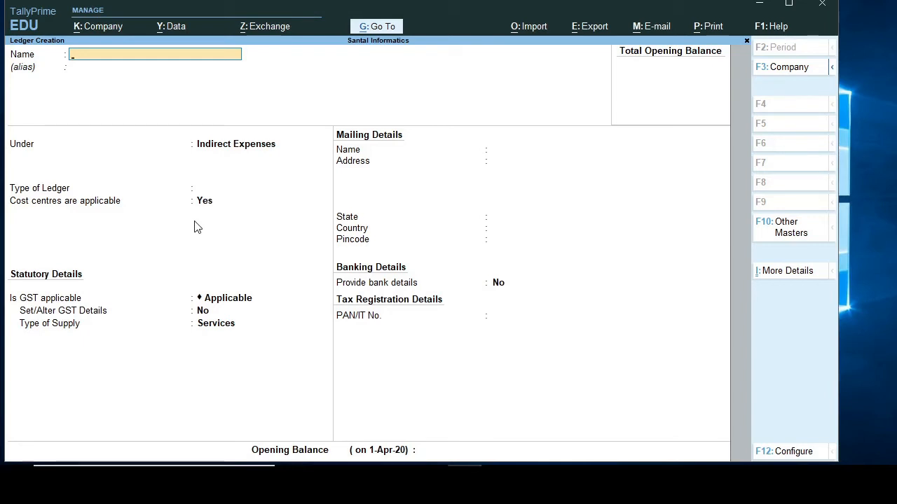
{"action": "key", "text": "Escape"}
{"action": "key", "text": "y"}
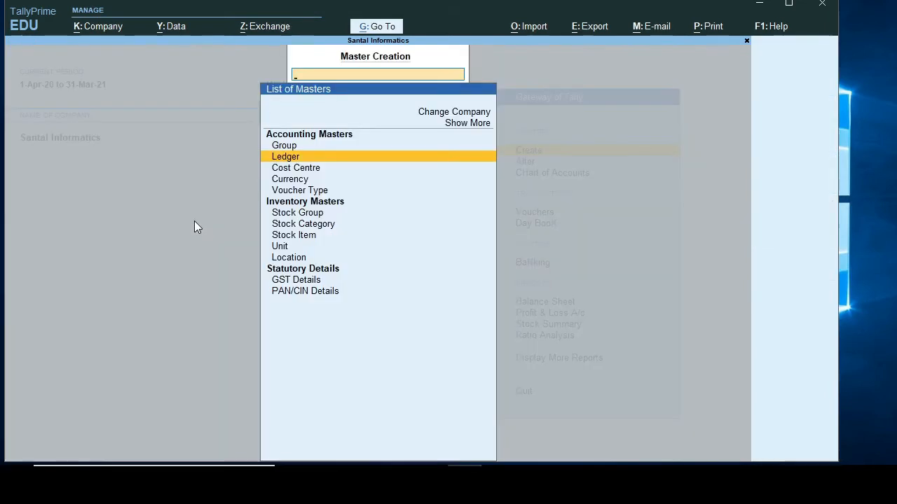
{"action": "key", "text": "Escape"}
{"action": "key", "text": "Escape"}
{"action": "key", "text": "Escape"}
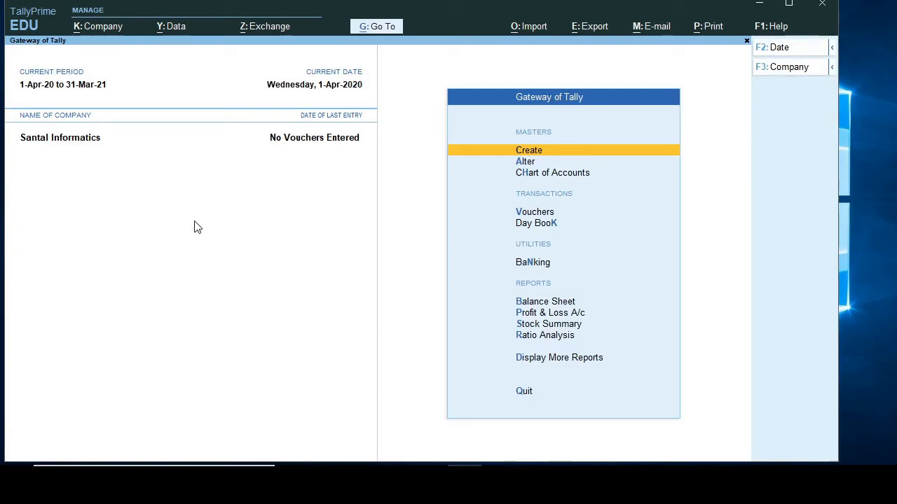
{"action": "key", "text": "Down"}
{"action": "key", "text": "Down"}
{"action": "key", "text": "Down"}
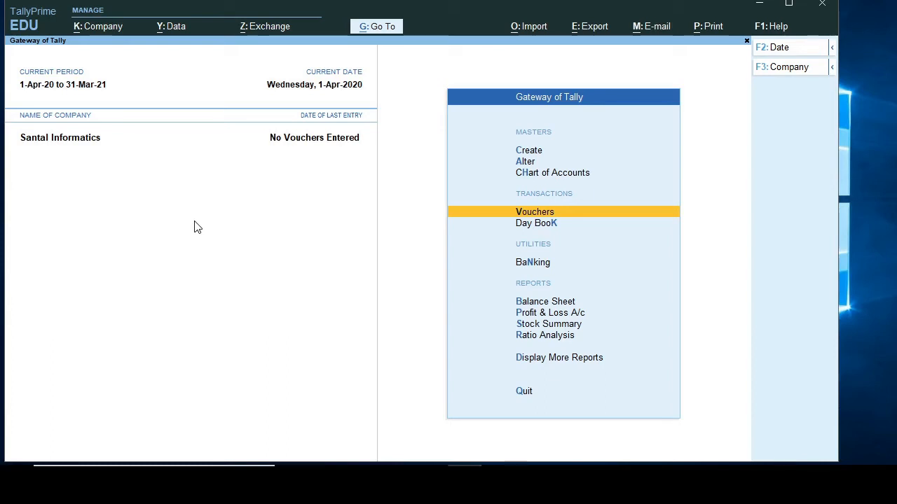
{"action": "key", "text": "Up"}
{"action": "key", "text": "Up"}
{"action": "key", "text": "Up"}
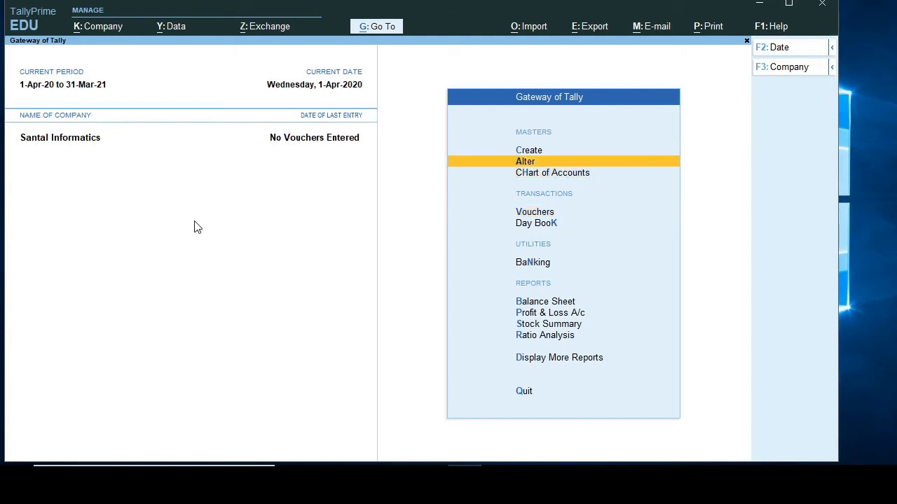
- Create a cost centre named Chennai under Primary
{"action": "key", "text": "Return"}
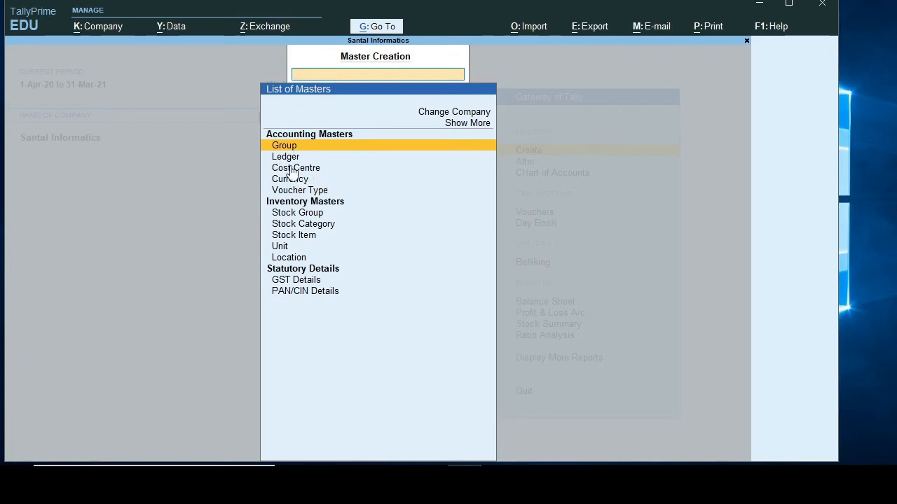
{"action": "key", "text": "Down"}
{"action": "key", "text": "Down"}
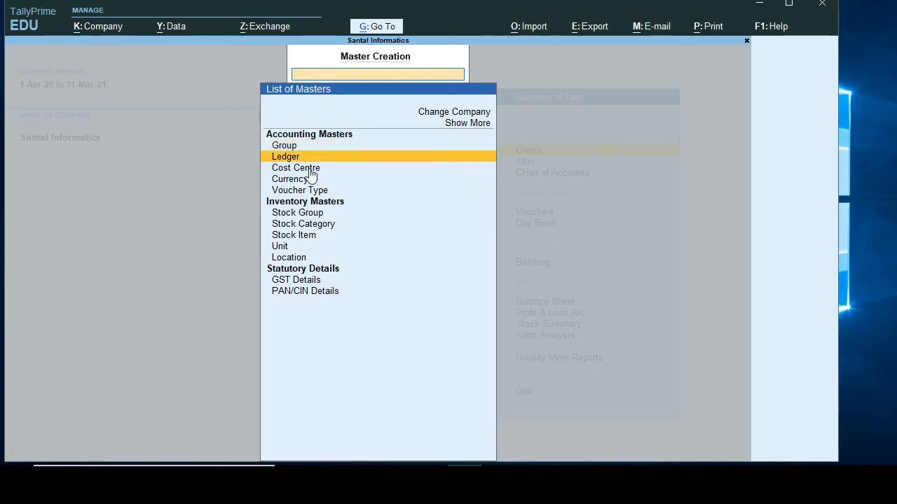
{"action": "key", "text": "Return"}
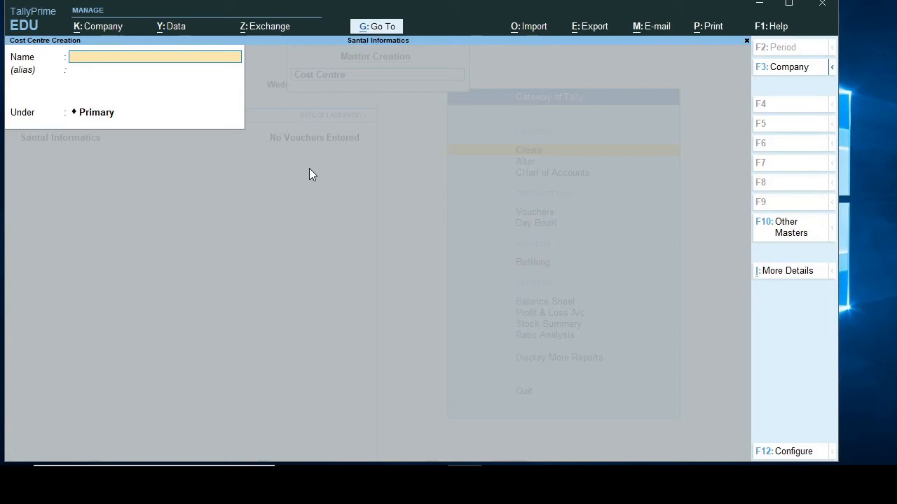
{"action": "type", "text": "Chennai"}
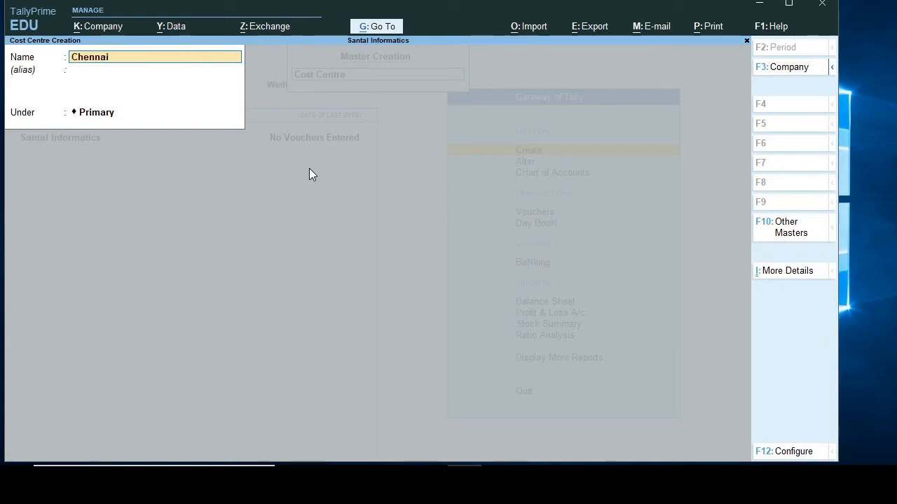
{"action": "key", "text": "Return"}
{"action": "key", "text": "Return"}
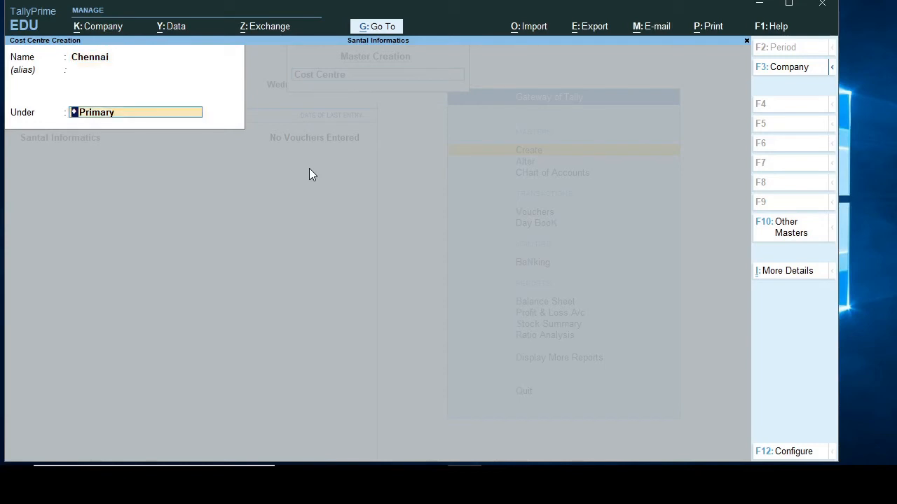
{"action": "key", "text": "Return"}
{"action": "key", "text": "Return"}
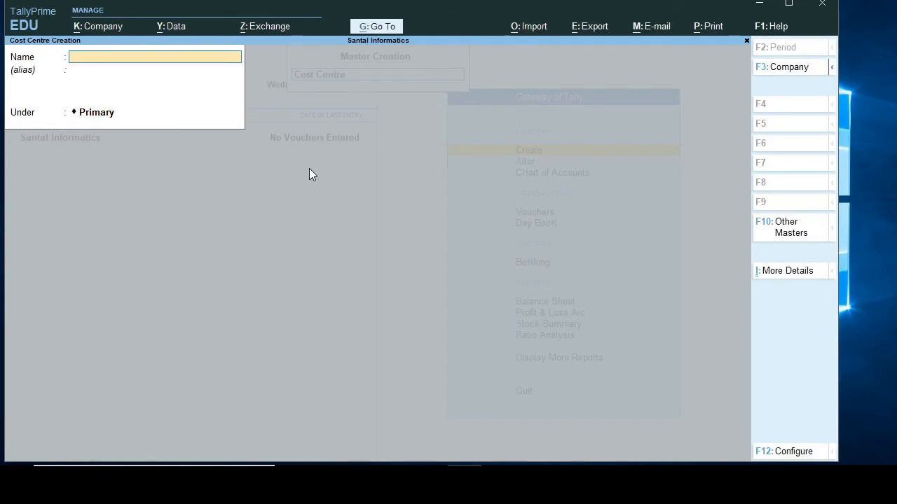
- Create a second cost centre named Trichy under Primary and return to the Gateway of Tally
{"action": "type", "text": "Trichy"}
{"action": "key", "text": "Return"}
{"action": "key", "text": "Return"}
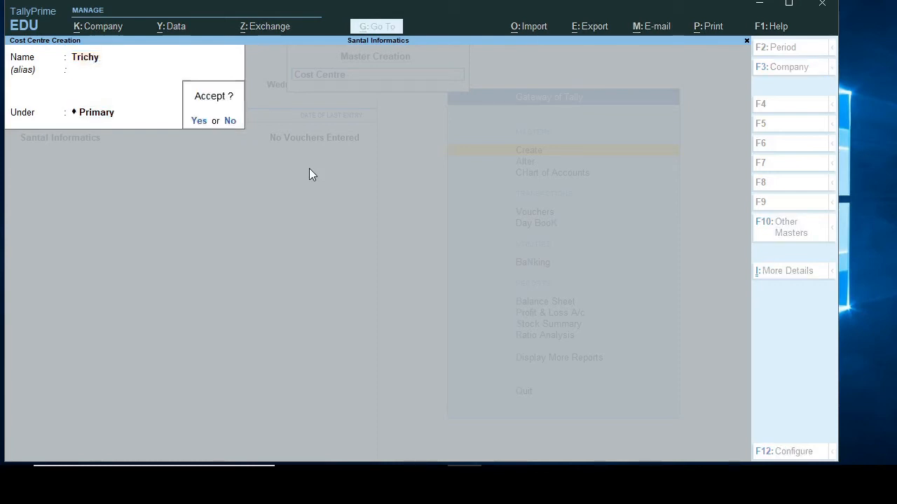
{"action": "key", "text": "Return"}
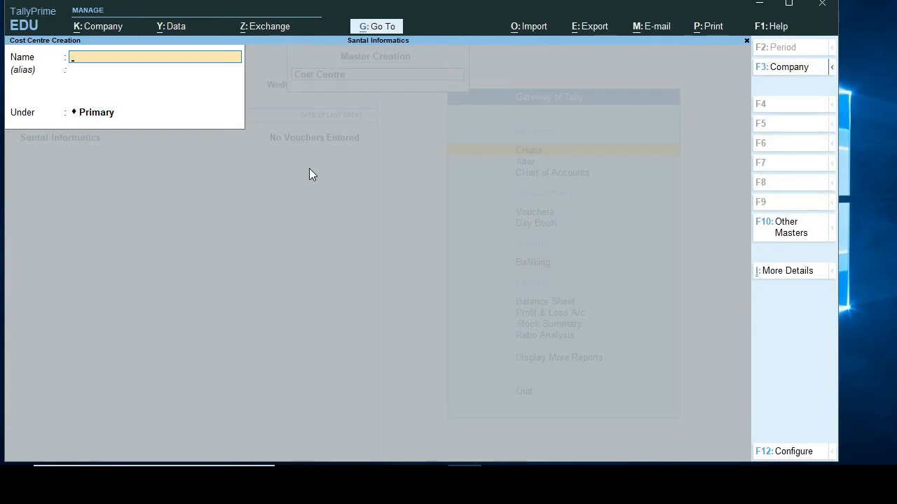
{"action": "key", "text": "Escape"}
{"action": "key", "text": "Escape"}
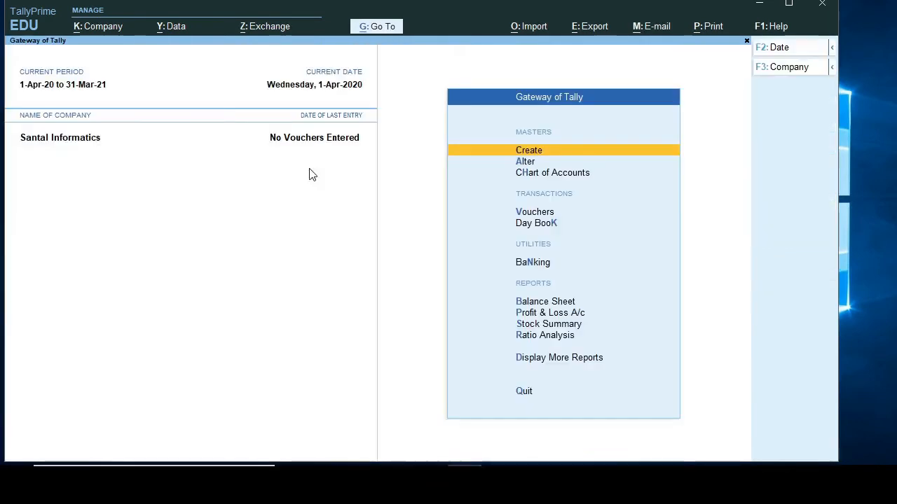
- Start a purchase voucher with supplier invoice number 001 dated 1-Apr-20
{"action": "key", "text": "Down"}
{"action": "key", "text": "Down"}
{"action": "key", "text": "Down"}
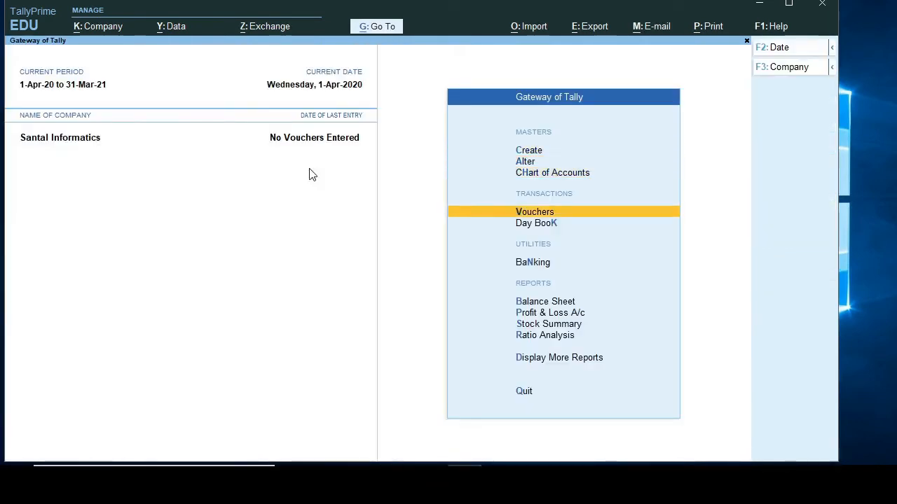
{"action": "key", "text": "Return"}
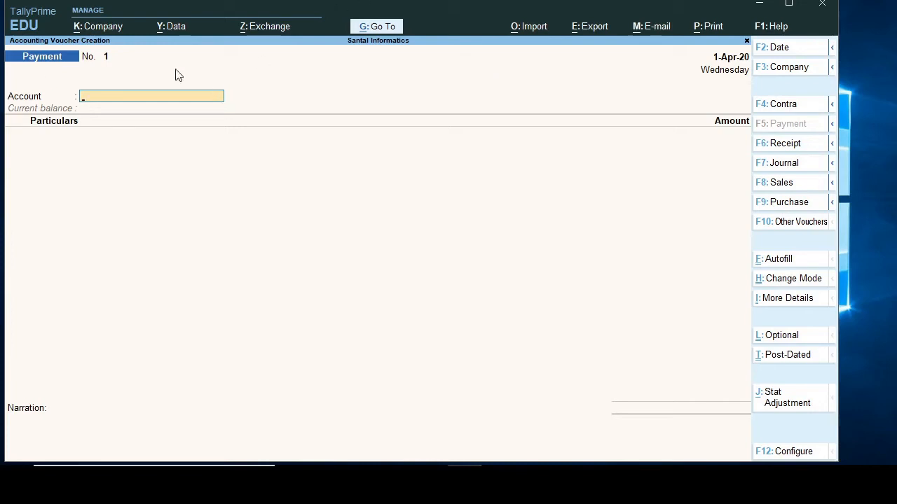
{"action": "left_click", "coordinate": [789, 203]}
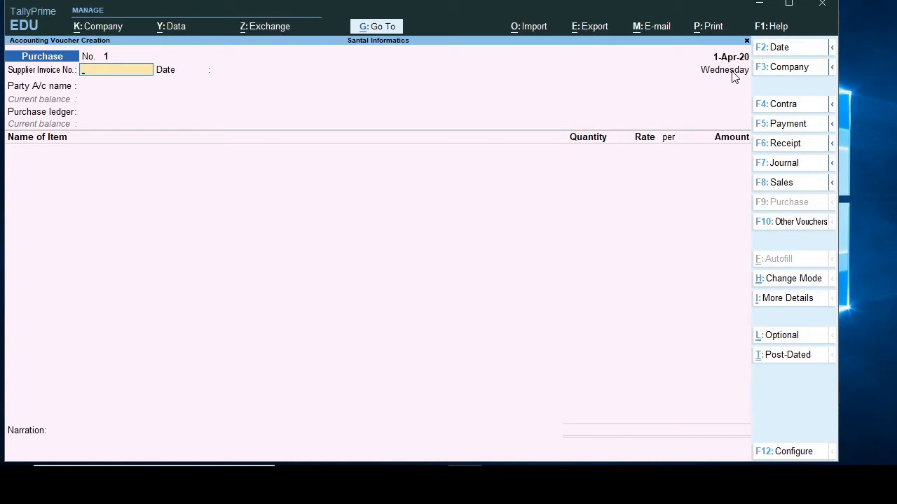
{"action": "type", "text": "001"}
{"action": "key", "text": "Return"}
{"action": "key", "text": "Return"}
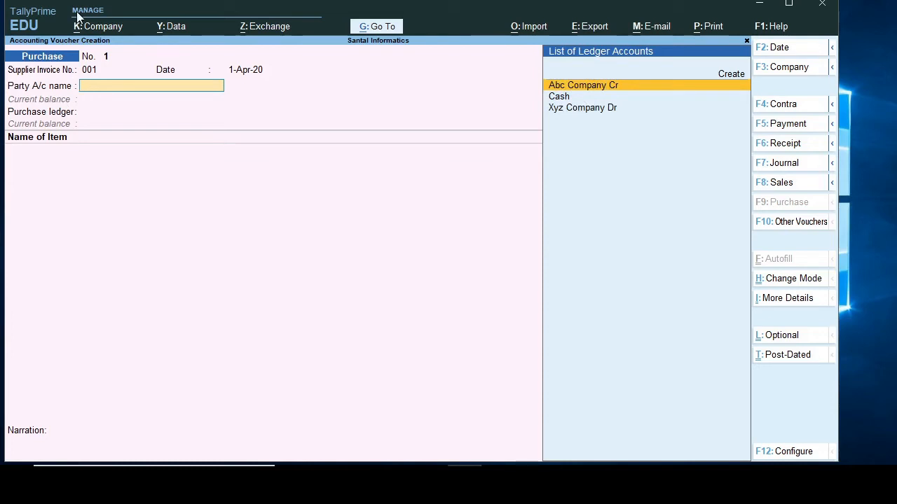
- Select Abc Company Cr as the party, keep its default receipt and party details, and choose Purchase as the purchase ledger
{"action": "key", "text": "Return"}
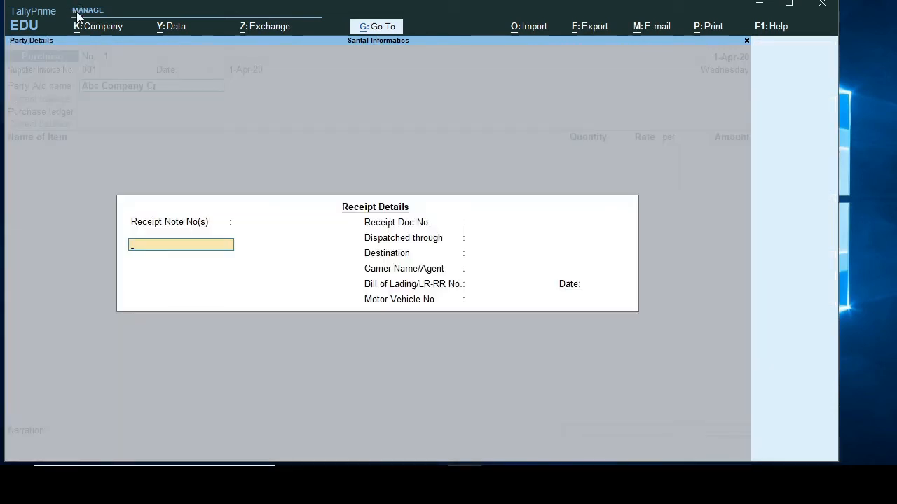
{"action": "key", "text": "Return"}
{"action": "key", "text": "Return"}
{"action": "key", "text": "Return"}
{"action": "key", "text": "Return"}
{"action": "key", "text": "Return"}
{"action": "key", "text": "Return"}
{"action": "key", "text": "Return"}
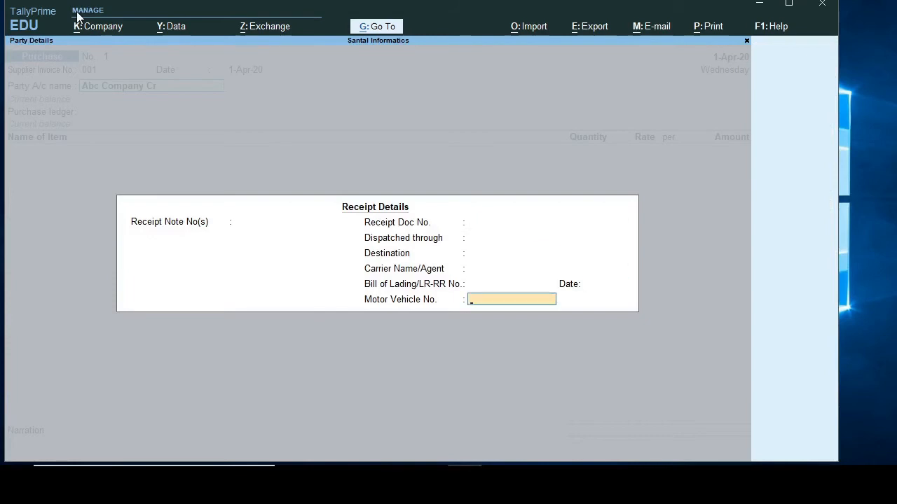
{"action": "key", "text": "Return"}
{"action": "key", "text": "Return"}
{"action": "key", "text": "Return"}
{"action": "key", "text": "Return"}
{"action": "key", "text": "Return"}
{"action": "key", "text": "Return"}
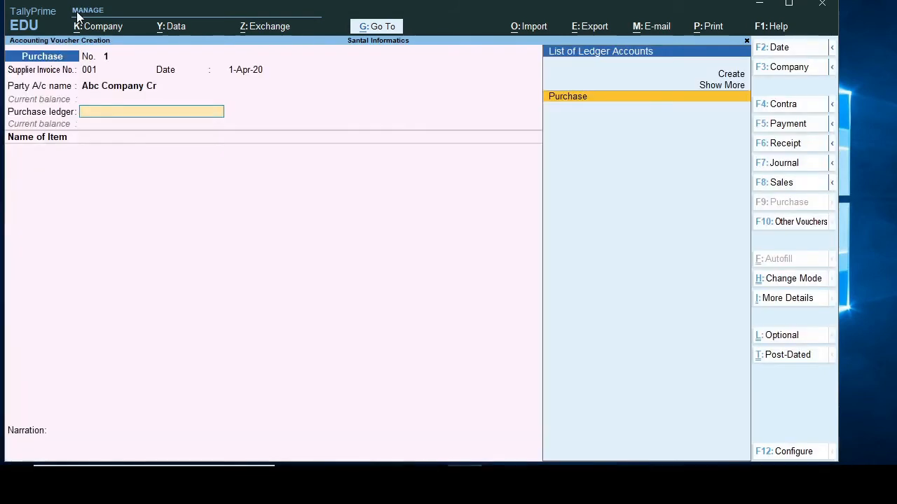
{"action": "key", "text": "Return"}
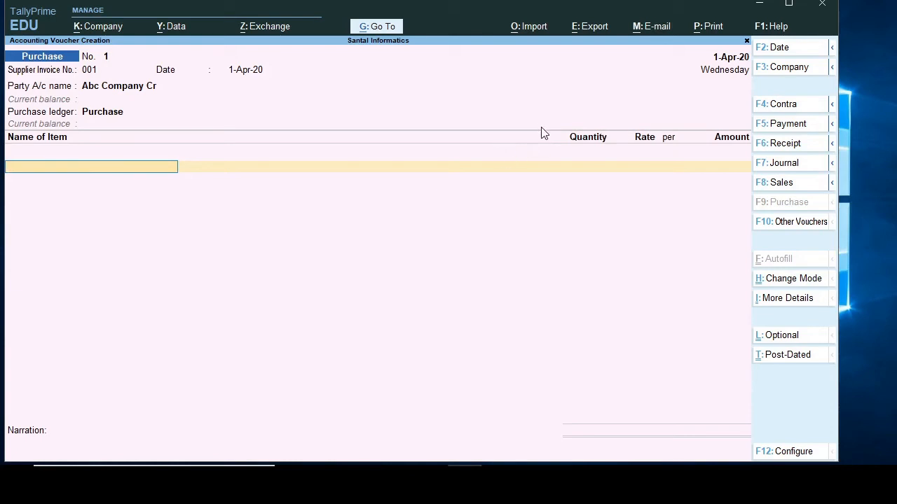
- Configure the purchase voucher to select a cost centre/class and show the list of cost centres
{"action": "left_click", "coordinate": [782, 456]}
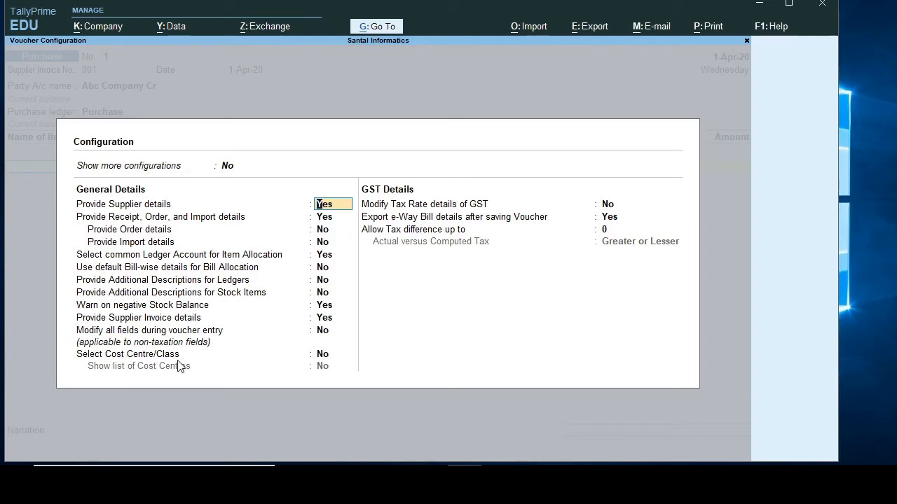
{"action": "left_click", "coordinate": [321, 356]}
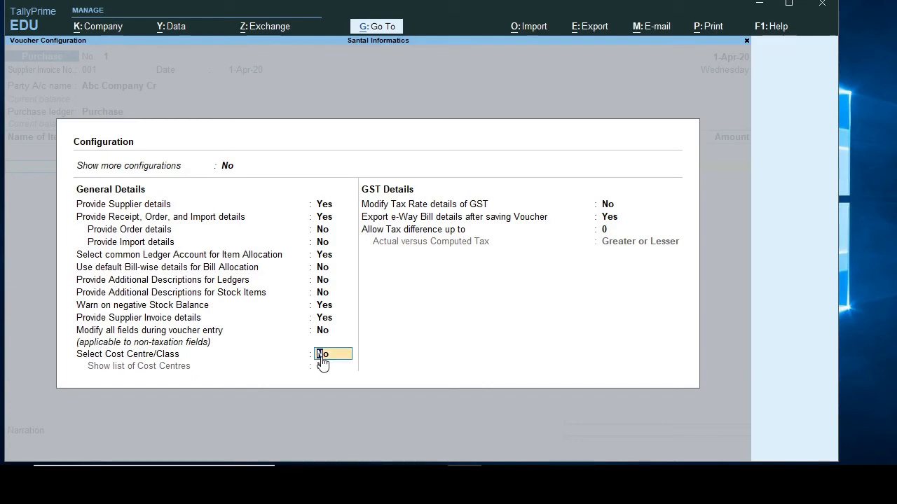
{"action": "key", "text": "y"}
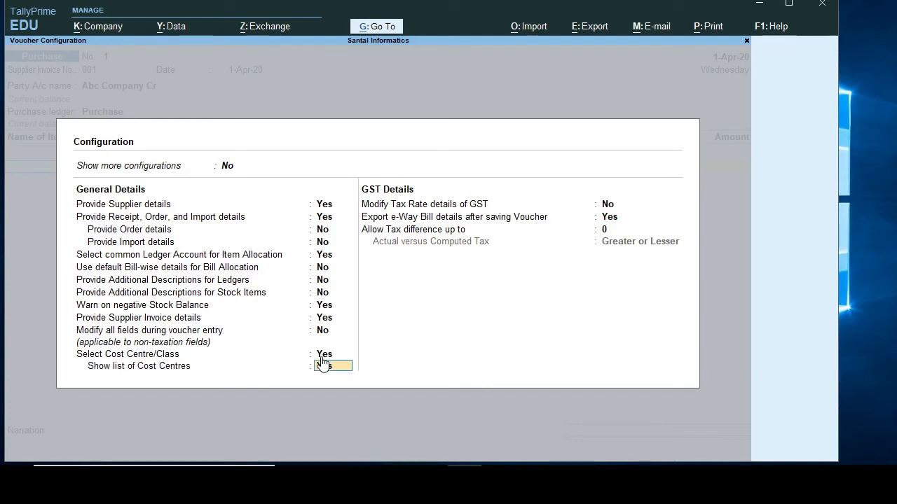
{"action": "key", "text": "Return"}
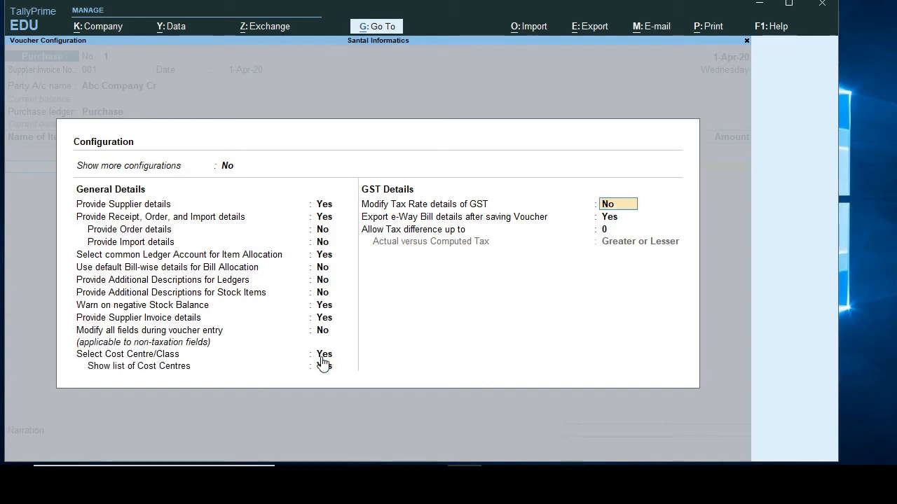
{"action": "key", "text": "Return"}
{"action": "key", "text": "Return"}
{"action": "key", "text": "Return"}
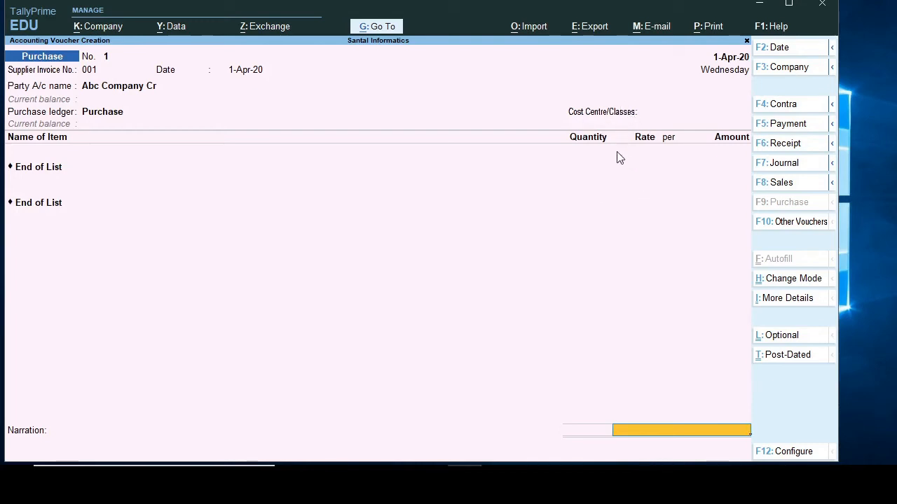
- Go back to the supplier invoice number and reaccept invoice 001, its date and Abc Company Cr with its receipt and party details
{"action": "key", "text": "BackSpace"}
{"action": "key", "text": "BackSpace"}
{"action": "key", "text": "BackSpace"}
{"action": "key", "text": "BackSpace"}
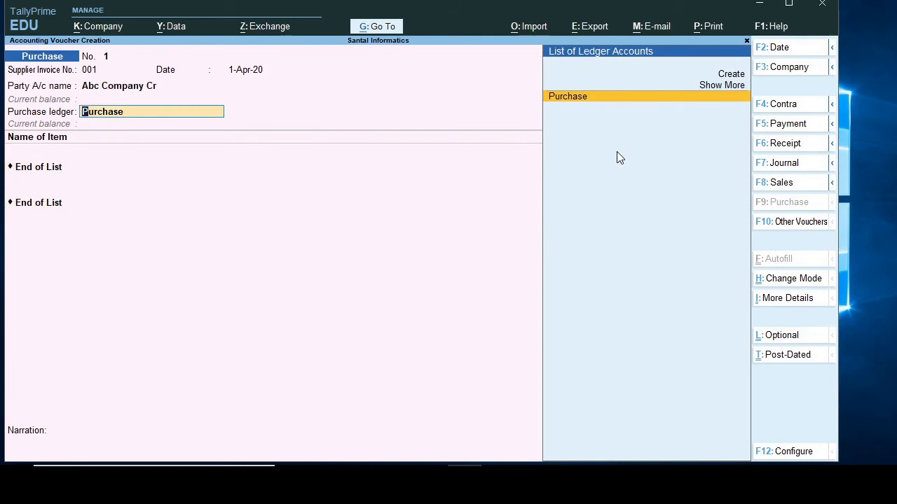
{"action": "key", "text": "BackSpace"}
{"action": "key", "text": "BackSpace"}
{"action": "key", "text": "BackSpace"}
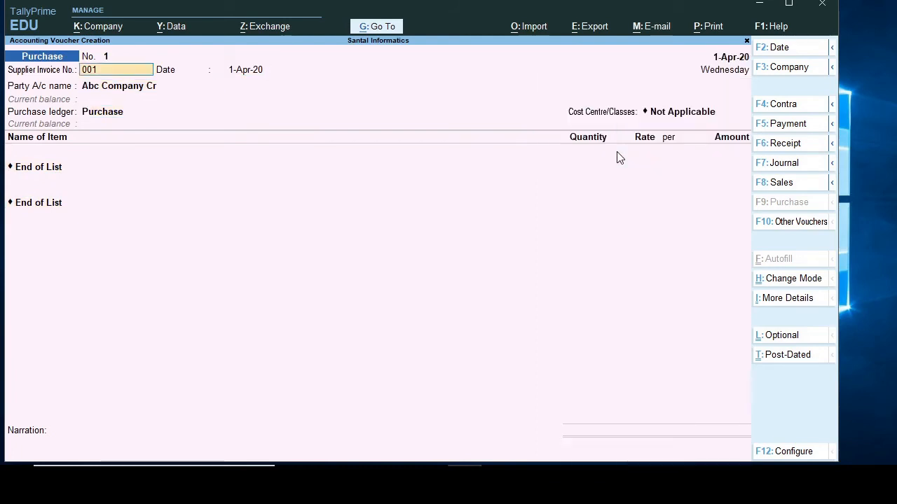
{"action": "key", "text": "Return"}
{"action": "key", "text": "Return"}
{"action": "key", "text": "Return"}
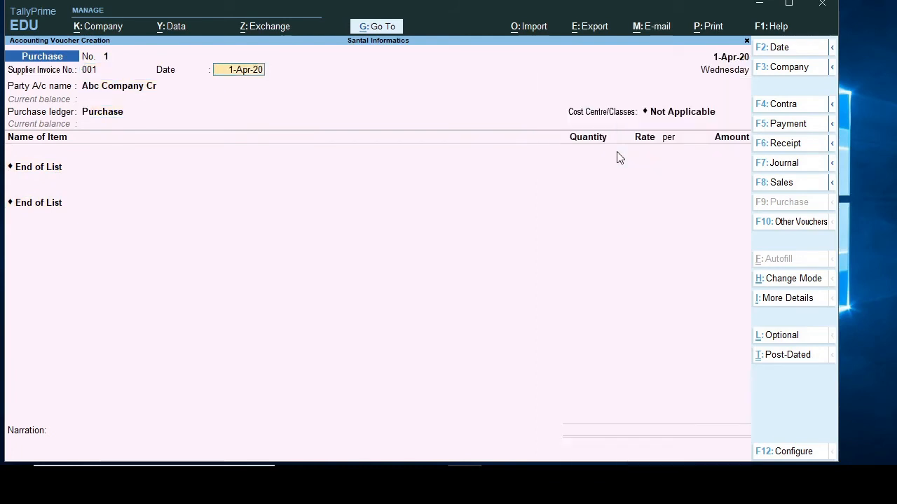
{"action": "key", "text": "Return"}
{"action": "key", "text": "Return"}
{"action": "key", "text": "Return"}
{"action": "key", "text": "Return"}
{"action": "key", "text": "Return"}
{"action": "key", "text": "Return"}
{"action": "key", "text": "Return"}
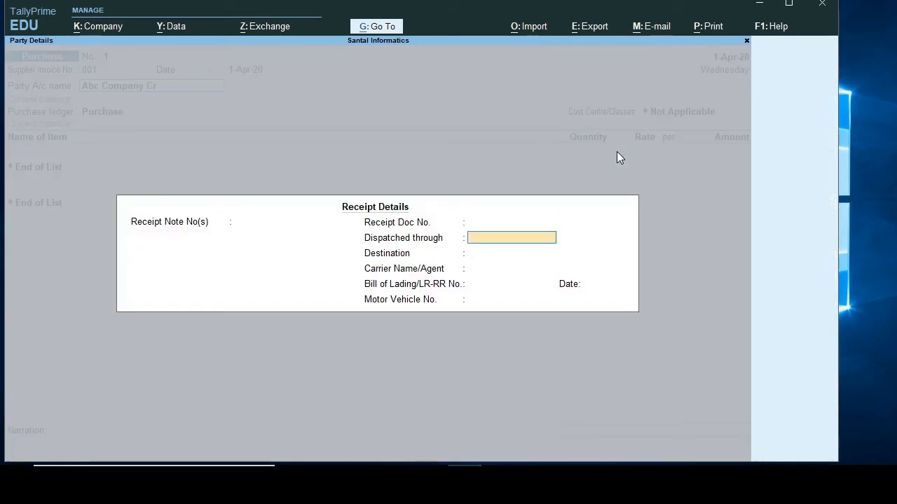
{"action": "key", "text": "Return"}
{"action": "key", "text": "Return"}
{"action": "key", "text": "Return"}
{"action": "key", "text": "Return"}
{"action": "key", "text": "Return"}
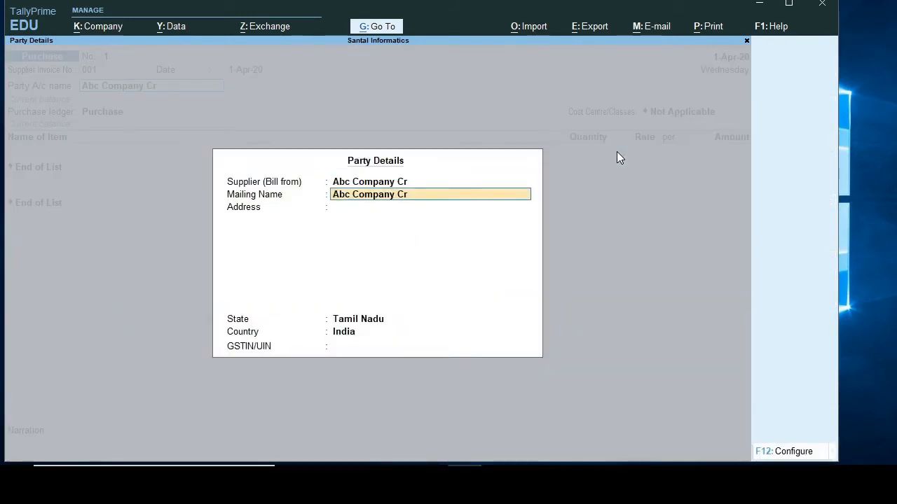
{"action": "key", "text": "Return"}
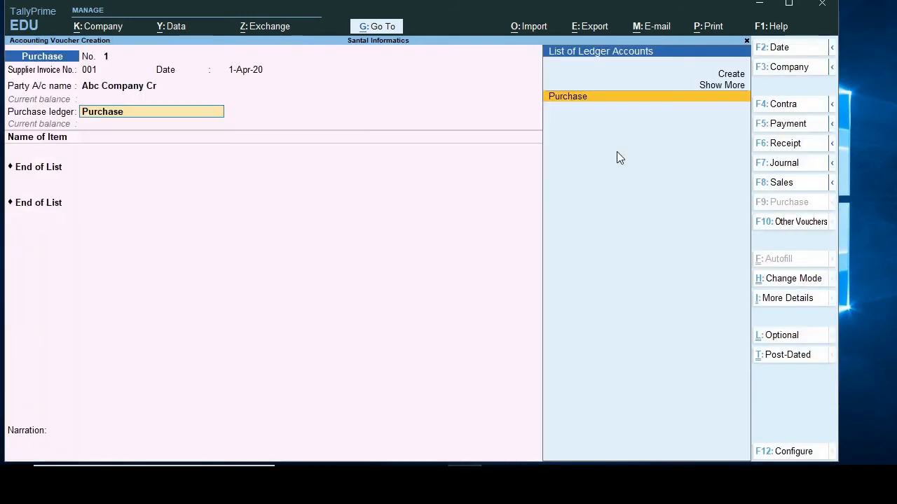
- Keep the Purchase ledger and assign the voucher to the Chennai cost centre
{"action": "key", "text": "Return"}
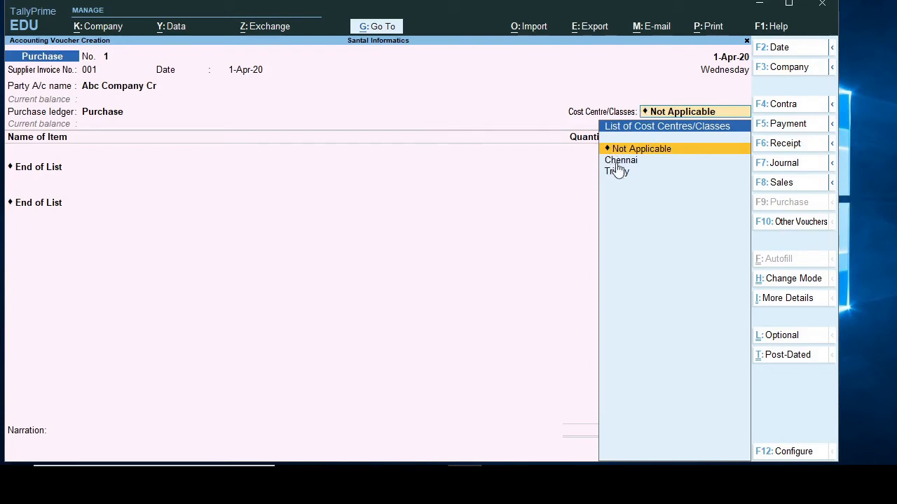
{"action": "key", "text": "Down"}
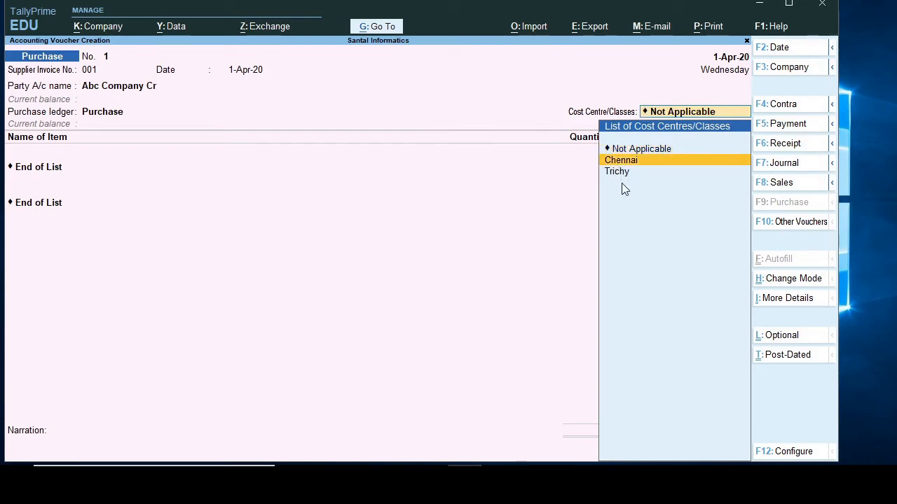
{"action": "key", "text": "Return"}
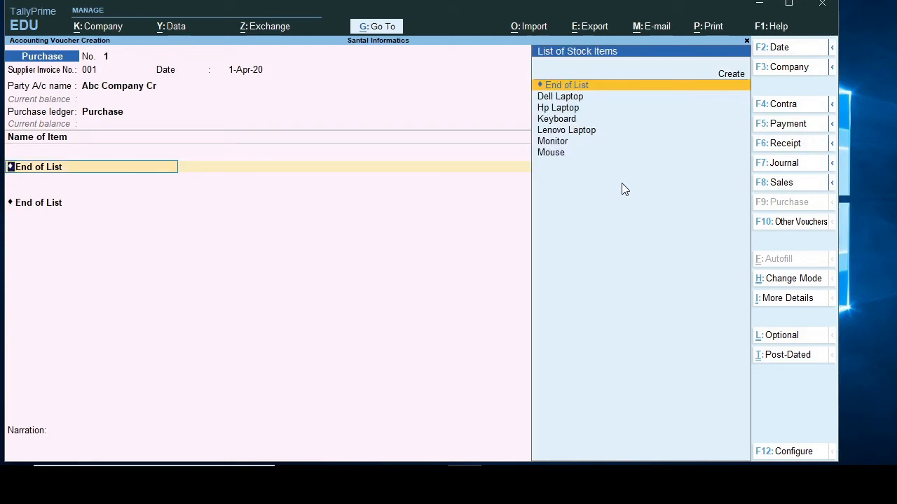
- Add the stock item Monitor with quantity 20 nos at a rate of 3,000 and end the item list
{"action": "key", "text": "Down"}
{"action": "key", "text": "Down"}
{"action": "key", "text": "Down"}
{"action": "key", "text": "Down"}
{"action": "key", "text": "Down"}
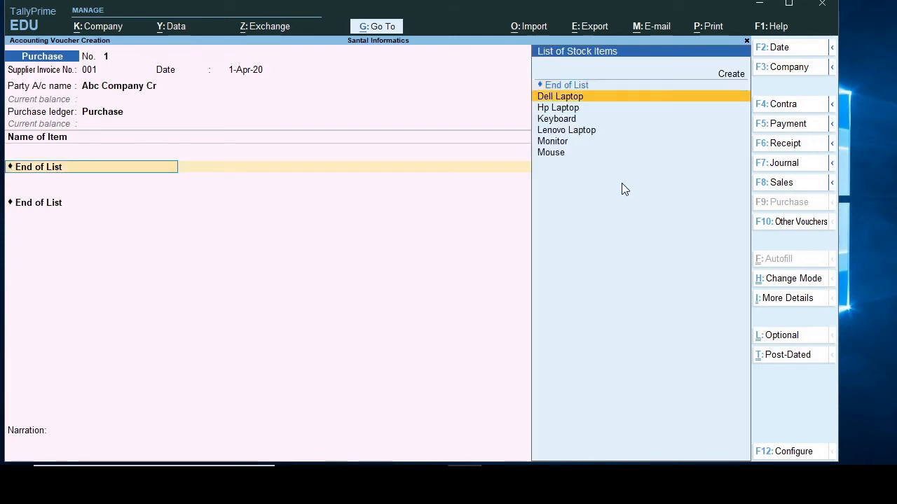
{"action": "key", "text": "Return"}
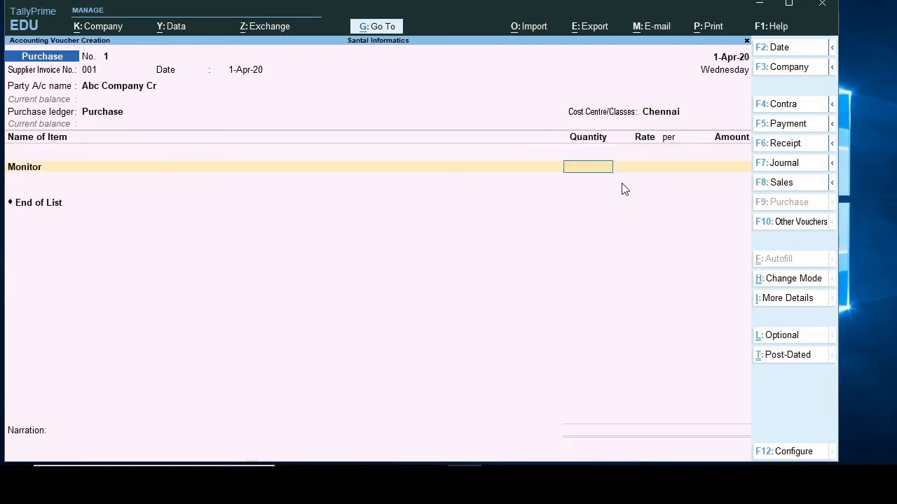
{"action": "type", "text": "20"}
{"action": "key", "text": "Return"}
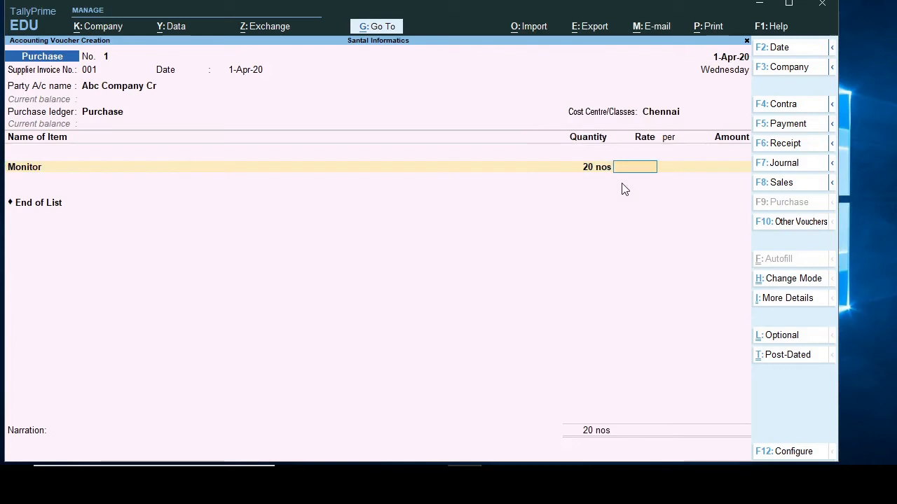
{"action": "type", "text": "3000"}
{"action": "key", "text": "Return"}
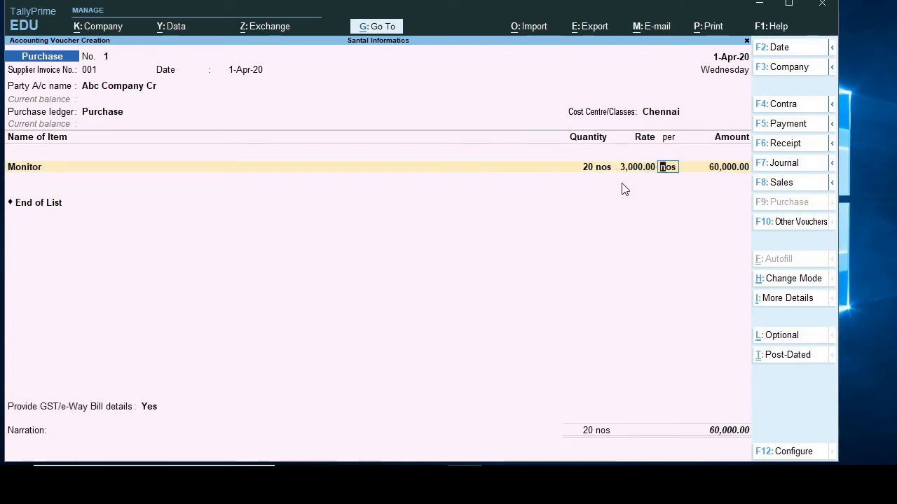
{"action": "key", "text": "Return"}
{"action": "key", "text": "Return"}
{"action": "key", "text": "Return"}
{"action": "key", "text": "Return"}
{"action": "key", "text": "Return"}
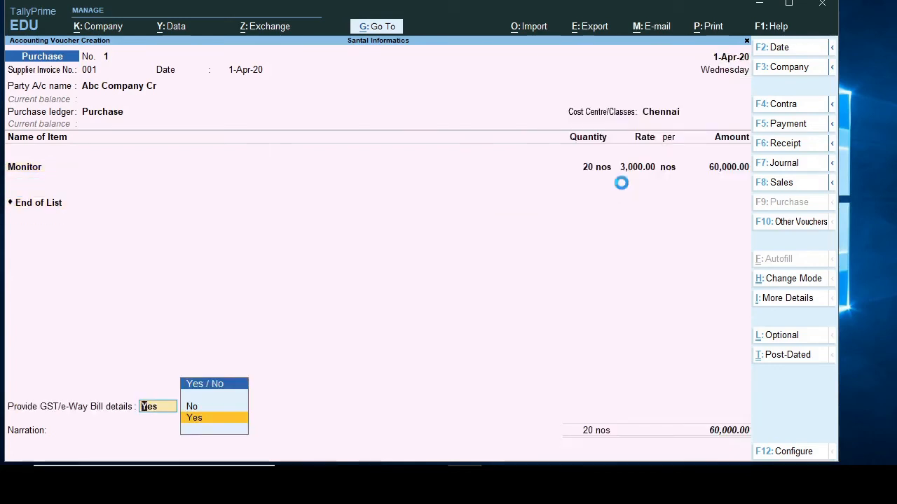
- Accept the default GST and e-Way Bill details and save the purchase voucher without a narration
{"action": "key", "text": "Return"}
{"action": "key", "text": "Return"}
{"action": "key", "text": "Return"}
{"action": "key", "text": "Return"}
{"action": "key", "text": "Return"}
{"action": "key", "text": "Return"}
{"action": "key", "text": "Return"}
{"action": "key", "text": "Return"}
{"action": "key", "text": "Return"}
{"action": "key", "text": "Return"}
{"action": "key", "text": "Return"}
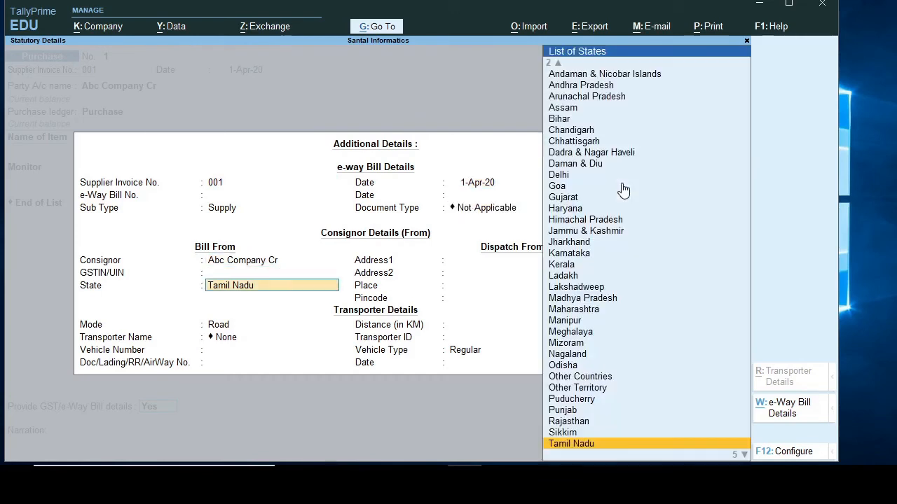
{"action": "key", "text": "Return"}
{"action": "key", "text": "Return"}
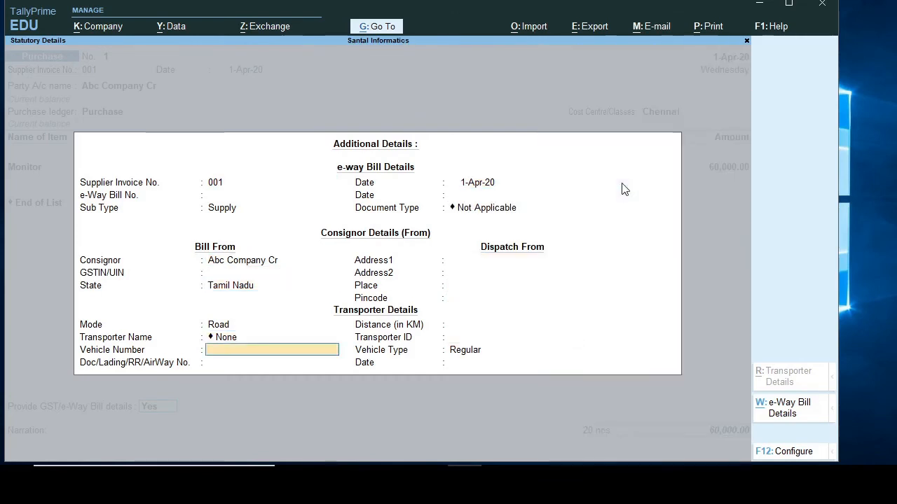
{"action": "key", "text": "Return"}
{"action": "key", "text": "Return"}
{"action": "key", "text": "Return"}
{"action": "key", "text": "Return"}
{"action": "key", "text": "Return"}
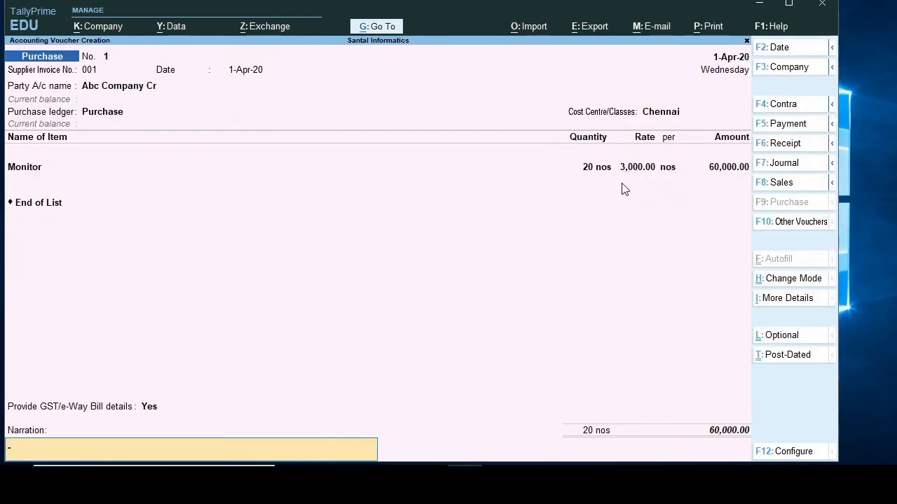
{"action": "key", "text": "Return"}
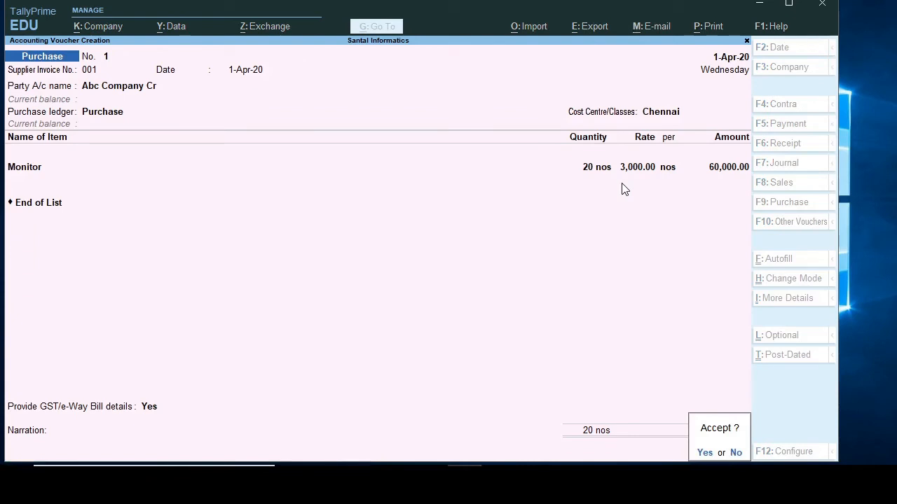
{"action": "key", "text": "Return"}
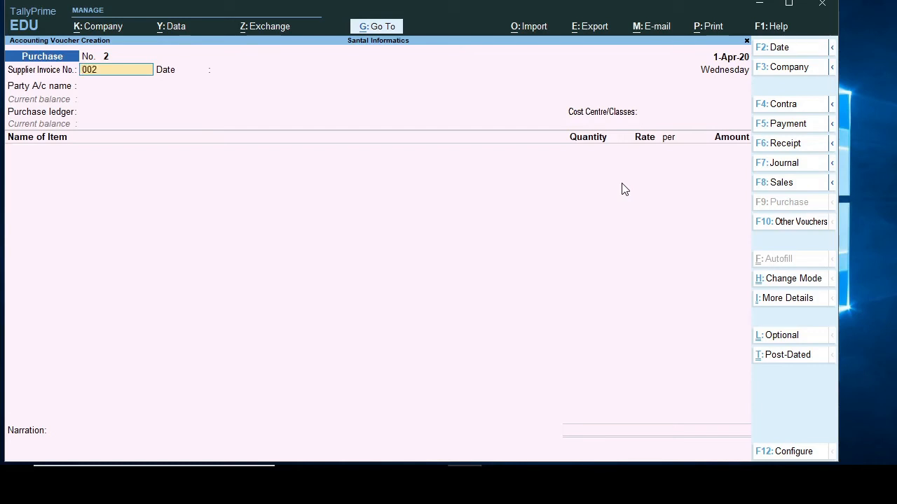
- Start the next purchase voucher with supplier invoice number 002, setting both the voucher date and the supplier invoice date to 1-May-20
{"action": "key", "text": "Return"}
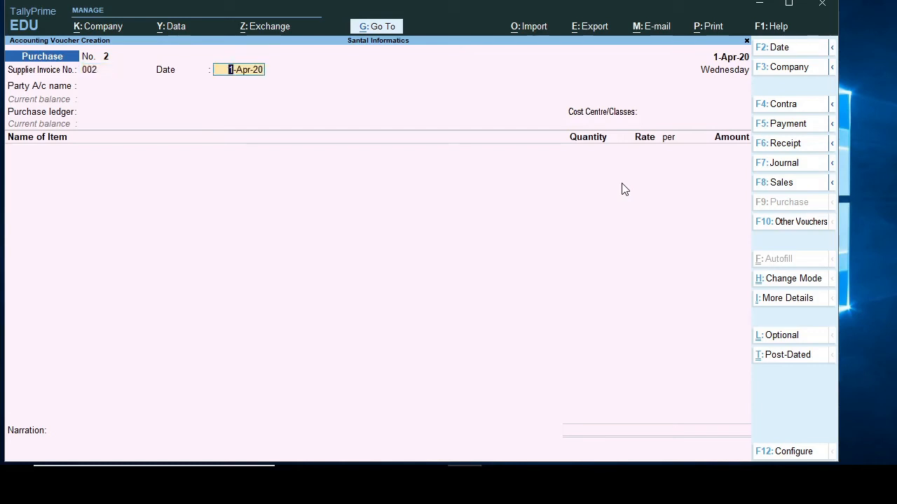
{"action": "key", "text": "Return"}
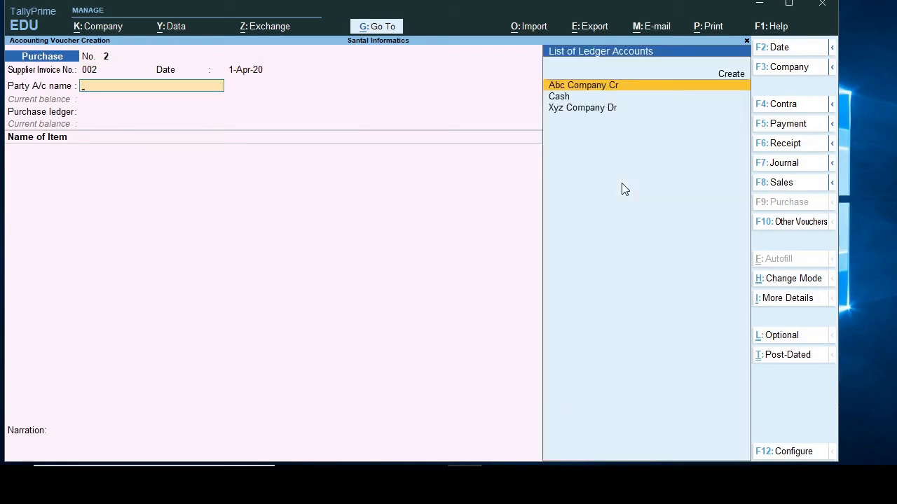
{"action": "key", "text": "F2"}
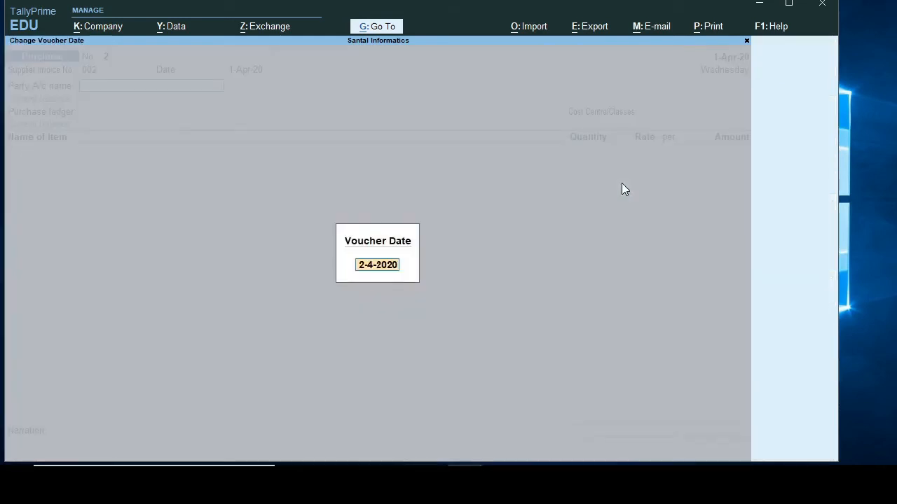
{"action": "type", "text": "1"}
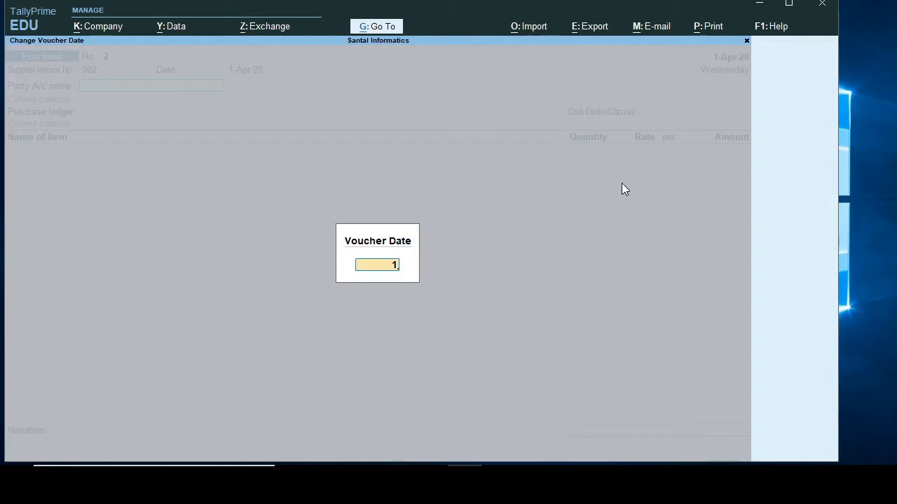
{"action": "type", "text": "-"}
{"action": "type", "text": "4"}
{"action": "key", "text": "Return"}
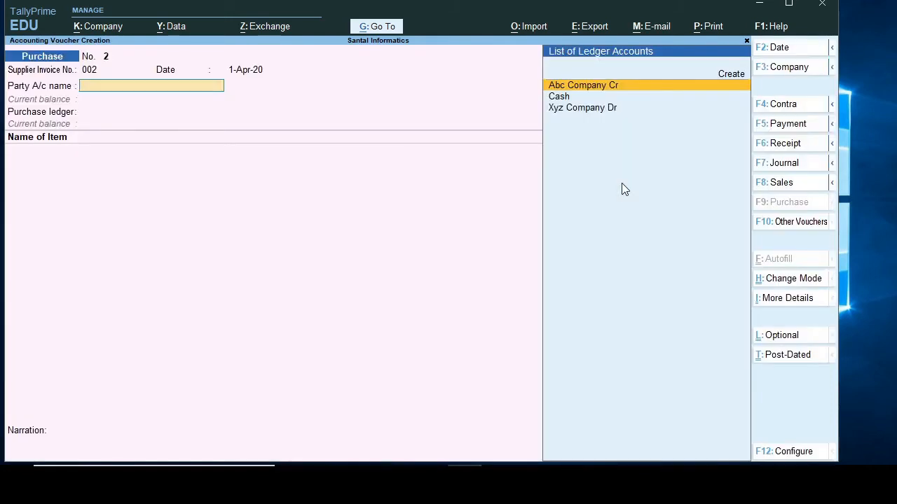
{"action": "key", "text": "BackSpace"}
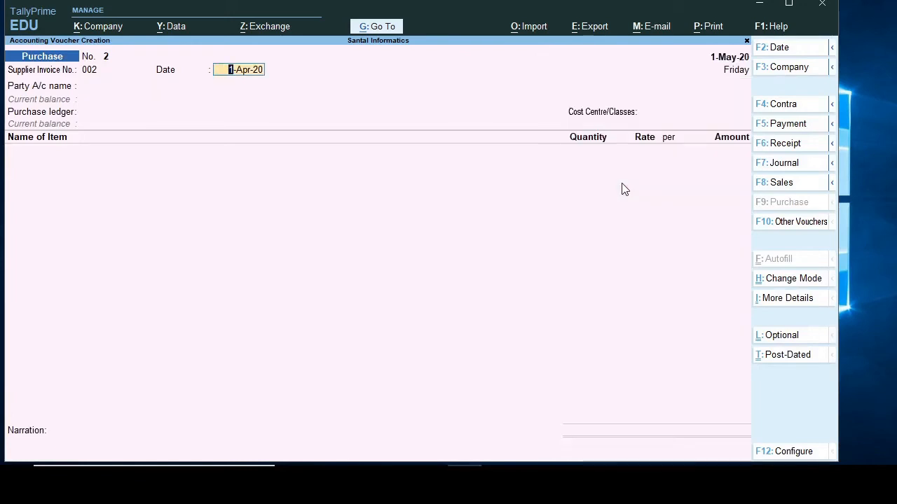
{"action": "type", "text": "1-5"}
{"action": "key", "text": "Return"}
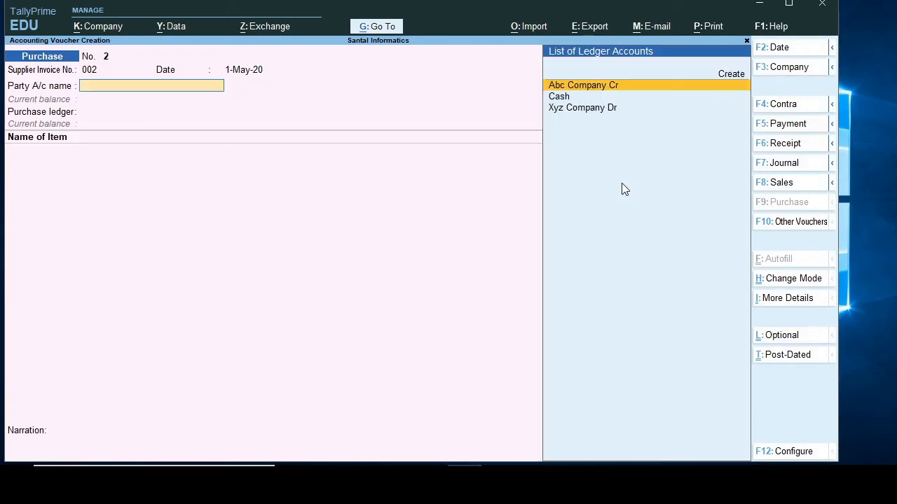
- Choose Abc Company Cr as the supplier, leaving the receipt details blank and accepting the default party details
{"action": "key", "text": "Return"}
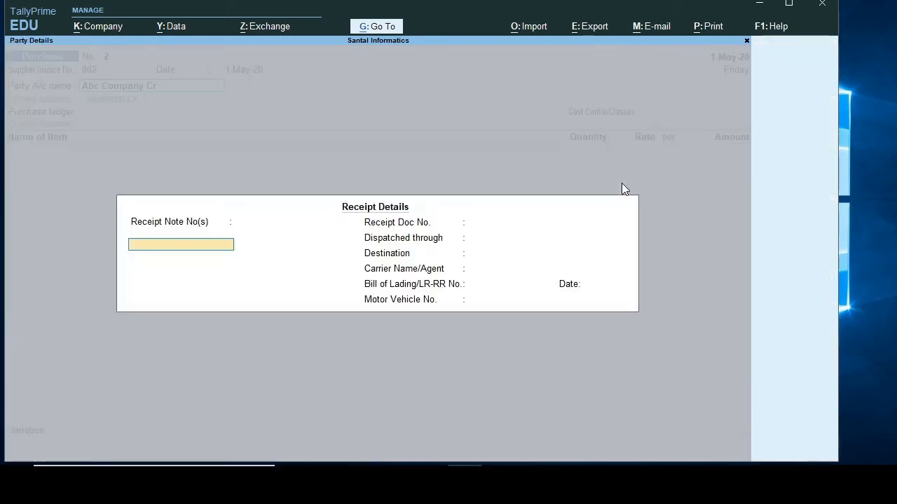
{"action": "key", "text": "Return"}
{"action": "key", "text": "Return"}
{"action": "key", "text": "Return"}
{"action": "key", "text": "Return"}
{"action": "key", "text": "Return"}
{"action": "key", "text": "Return"}
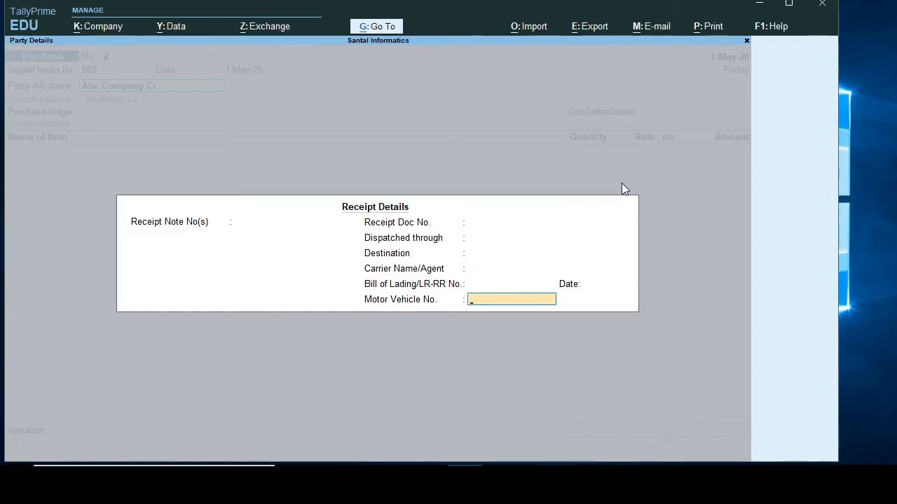
{"action": "key", "text": "Return"}
{"action": "key", "text": "Return"}
{"action": "key", "text": "Return"}
{"action": "key", "text": "Return"}
{"action": "key", "text": "Return"}
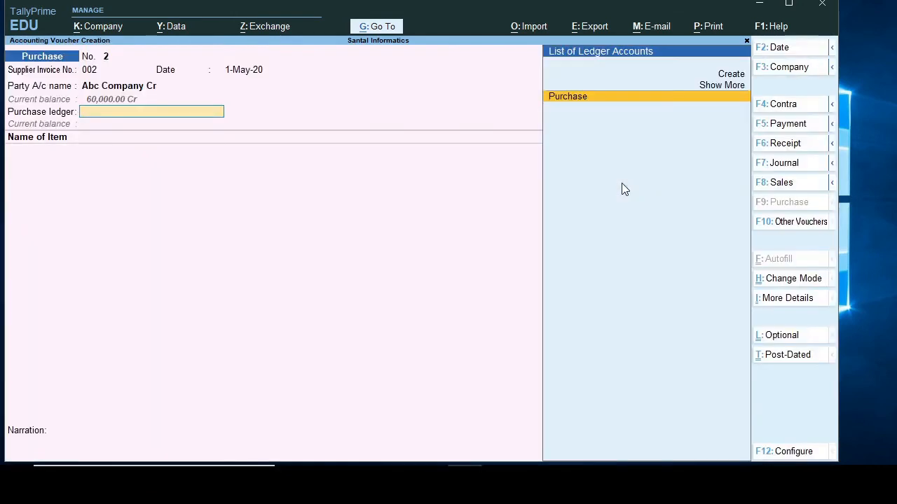
- Book the purchase to the Purchase ledger under the Trichy cost centre and add 50 nos of Keyboard at a rate of 450
{"action": "key", "text": "Return"}
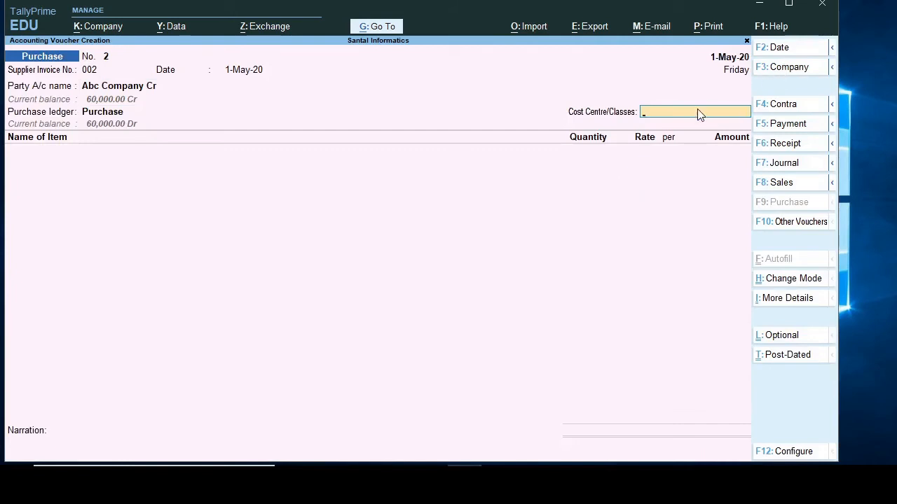
{"action": "key", "text": "Return"}
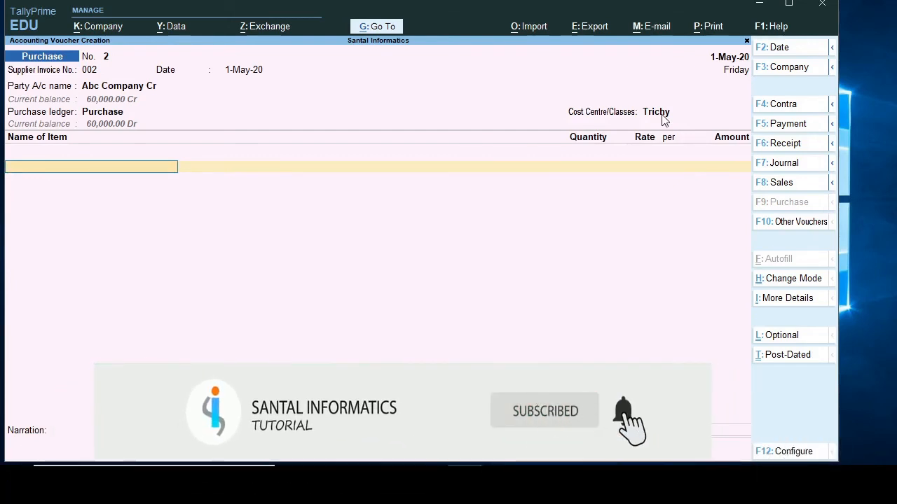
{"action": "type", "text": "K"}
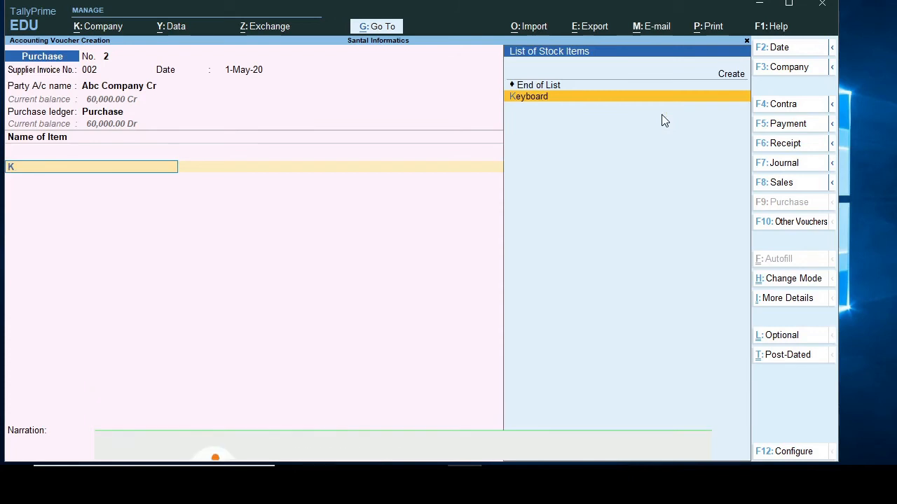
{"action": "key", "text": "Return"}
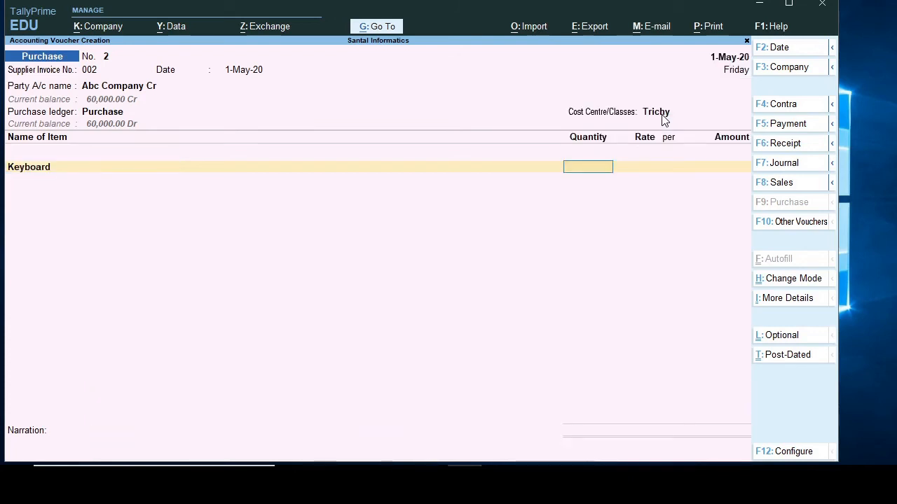
{"action": "type", "text": "50"}
{"action": "key", "text": "Return"}
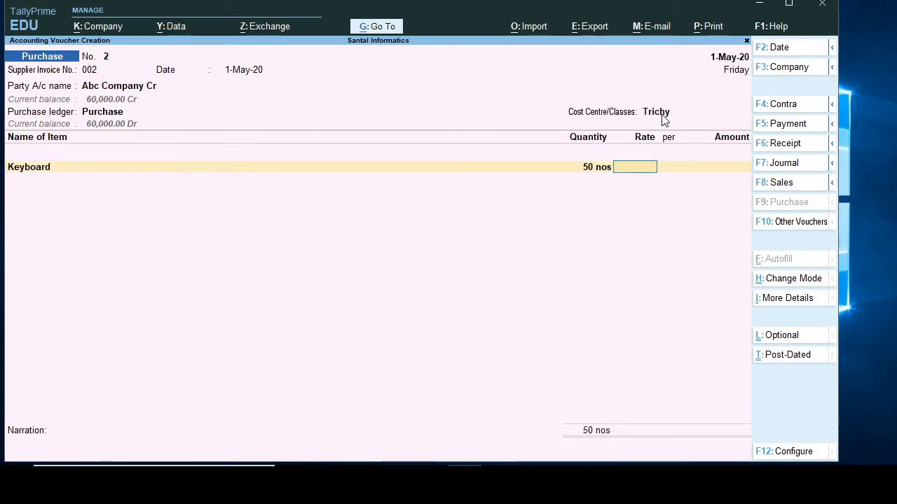
{"action": "type", "text": "450"}
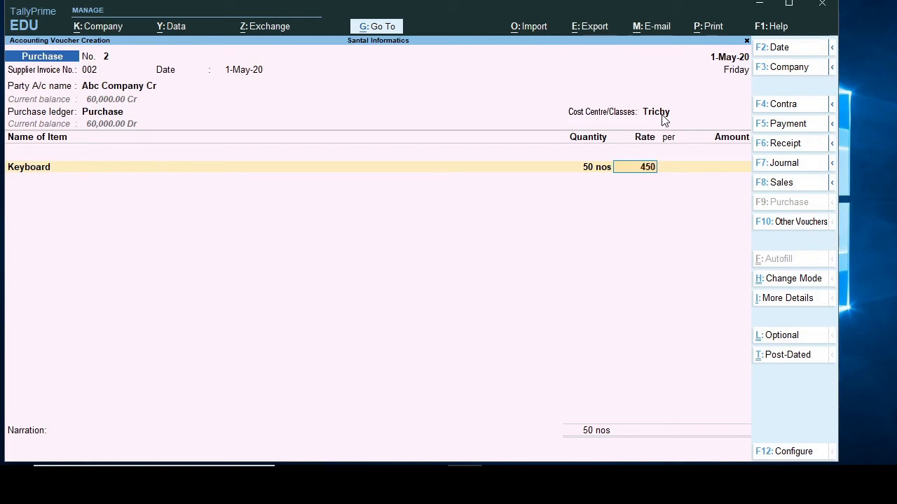
{"action": "key", "text": "Return"}
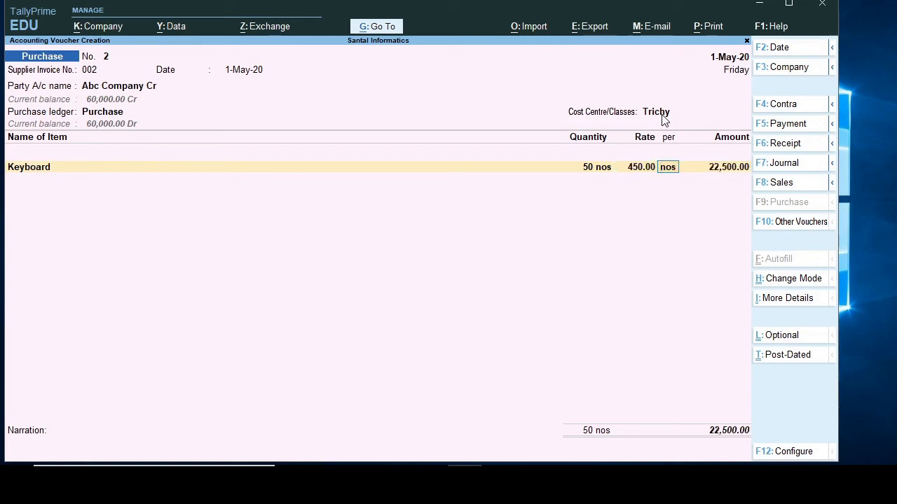
- End the item list, save the purchase voucher without a narration, and leave purchase voucher entry
{"action": "key", "text": "Return"}
{"action": "key", "text": "Return"}
{"action": "key", "text": "Return"}
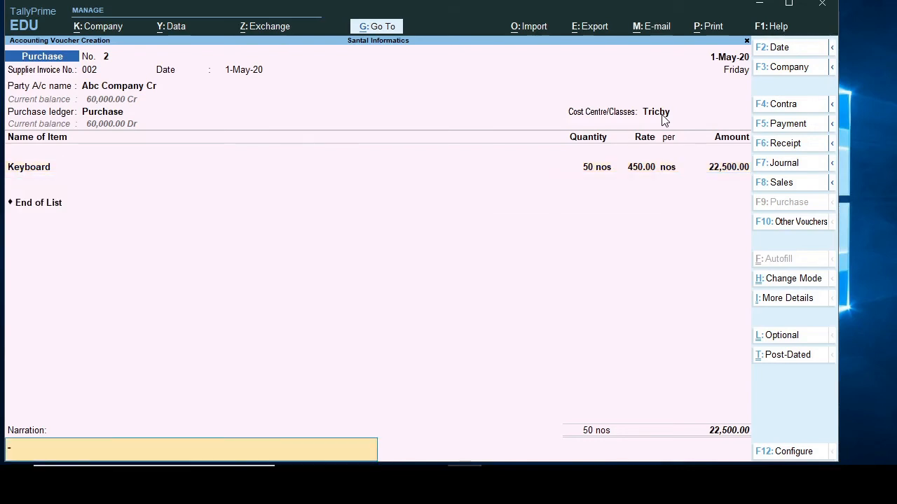
{"action": "key", "text": "Return"}
{"action": "key", "text": "Return"}
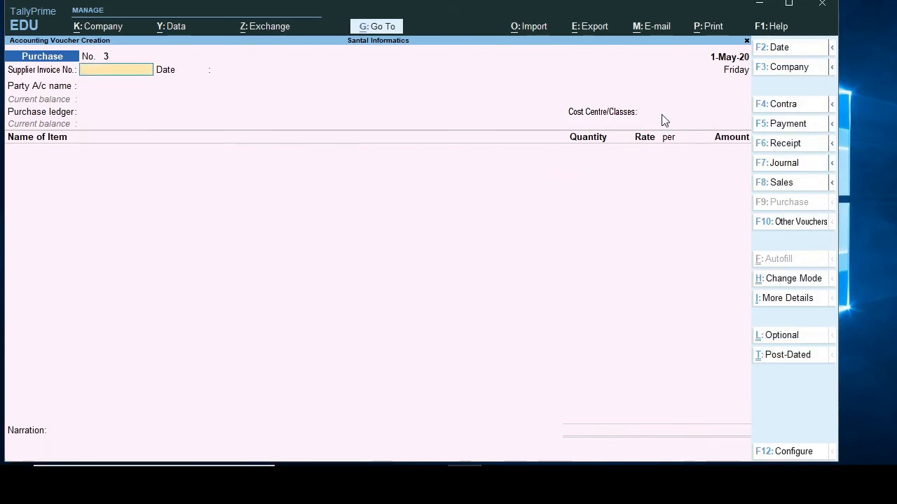
{"action": "key", "text": "Escape"}
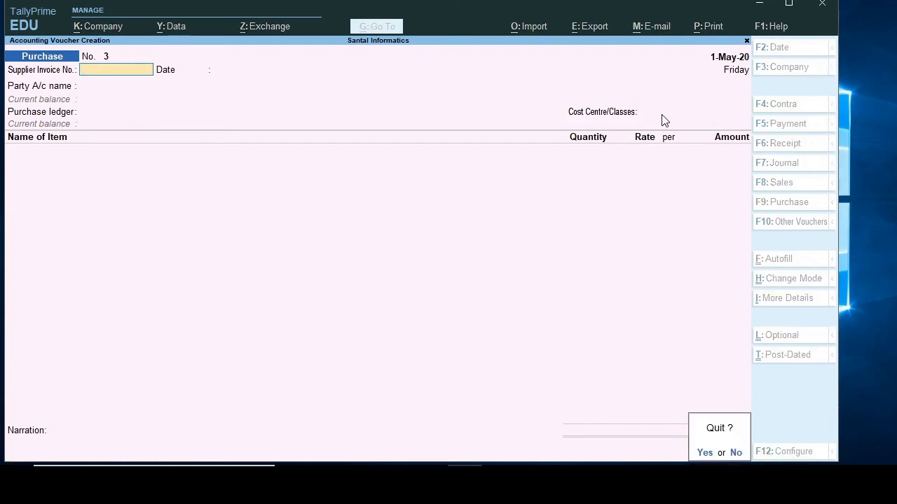
{"action": "key", "text": "y"}
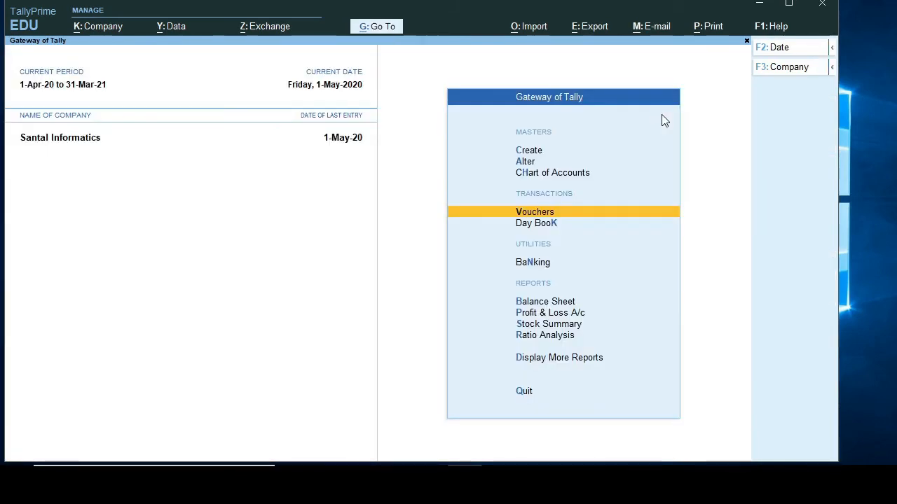
- Open voucher entry again and start a sales voucher dated 1-Apr-20
{"action": "key", "text": "Return"}
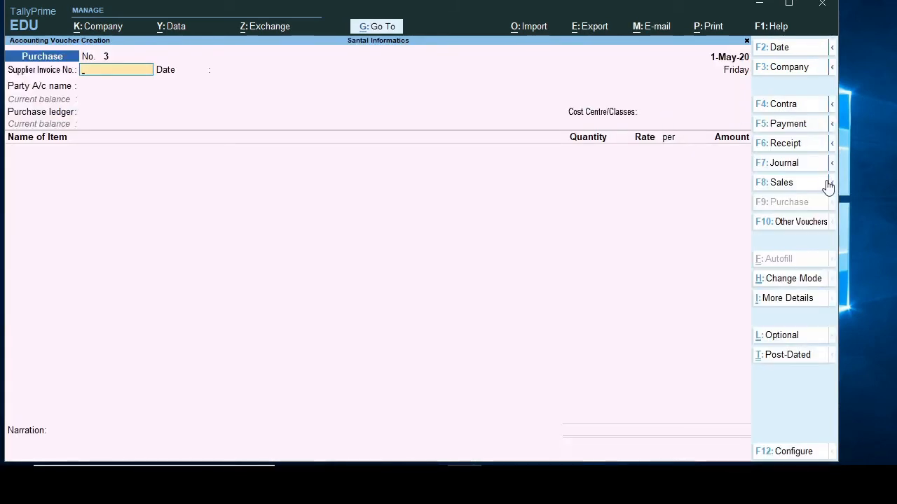
{"action": "left_click", "coordinate": [784, 186]}
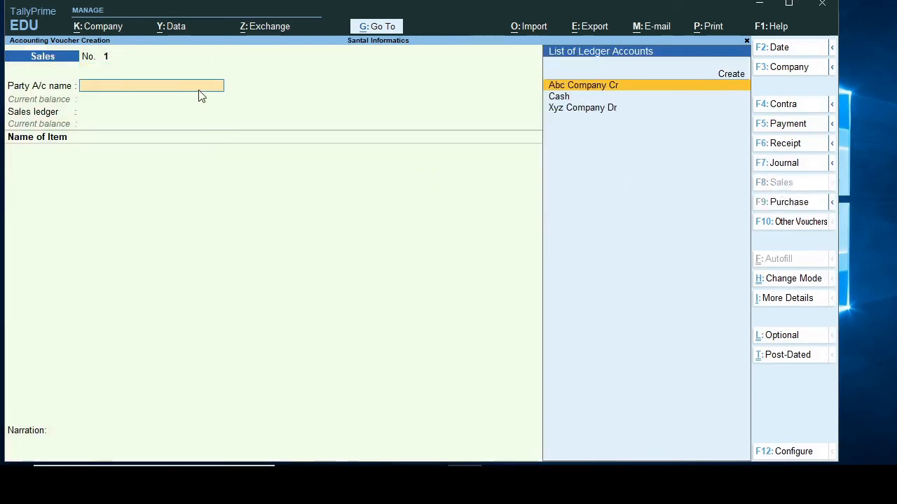
{"action": "key", "text": "F2"}
{"action": "type", "text": "1"}
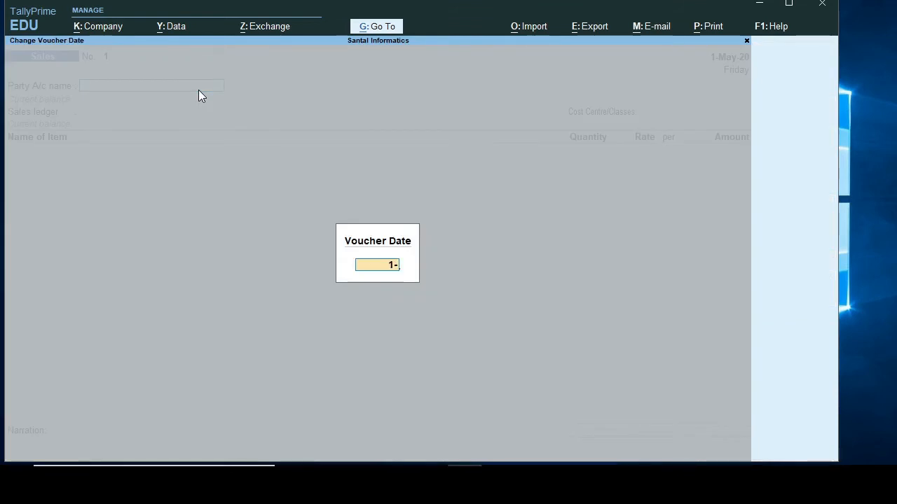
{"action": "type", "text": "-4"}
{"action": "key", "text": "Return"}
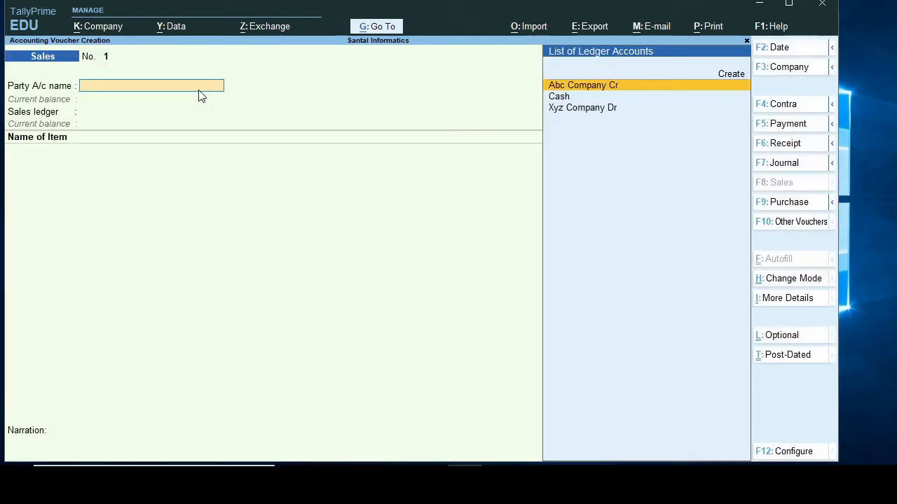
- Choose Xyz Company Dr as the buyer, leaving the dispatch details blank and accepting the default party details
{"action": "key", "text": "Down"}
{"action": "key", "text": "Down"}
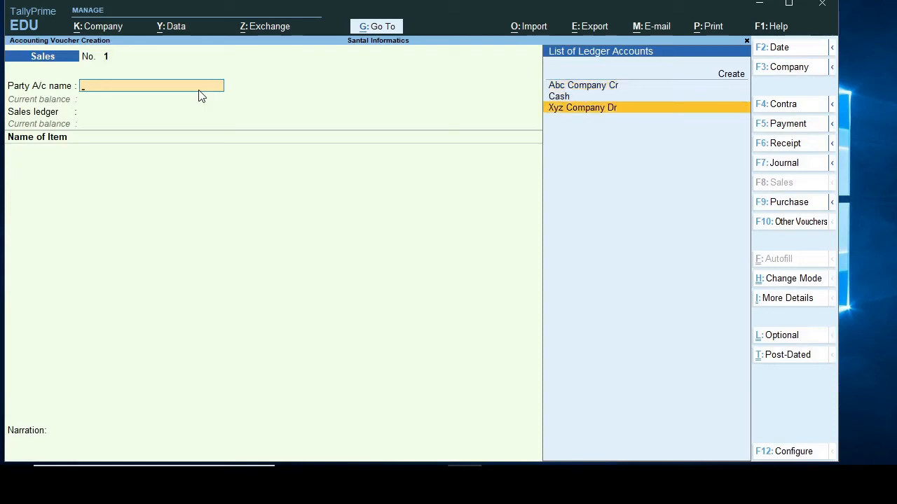
{"action": "left_click", "coordinate": [604, 110]}
{"action": "key", "text": "Return"}
{"action": "key", "text": "Return"}
{"action": "key", "text": "Return"}
{"action": "key", "text": "Return"}
{"action": "key", "text": "Return"}
{"action": "key", "text": "Return"}
{"action": "key", "text": "Return"}
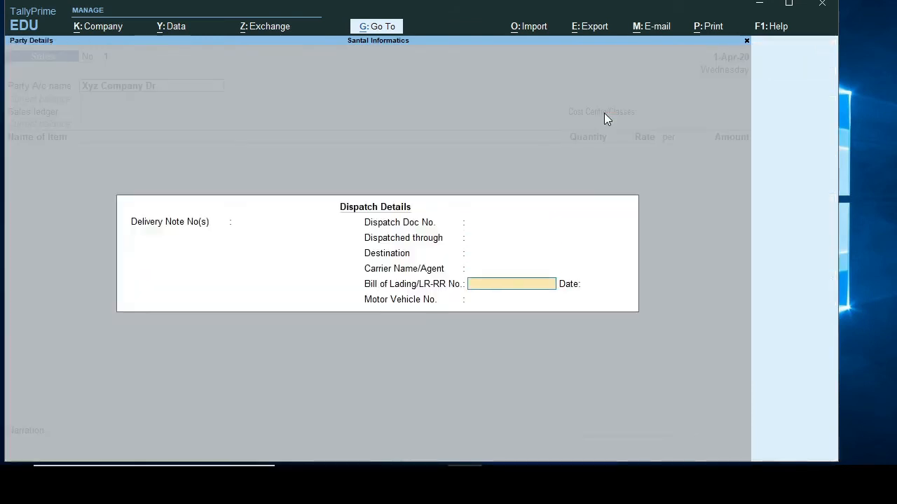
{"action": "key", "text": "Return"}
{"action": "key", "text": "Return"}
{"action": "key", "text": "Return"}
{"action": "key", "text": "Return"}
{"action": "key", "text": "Return"}
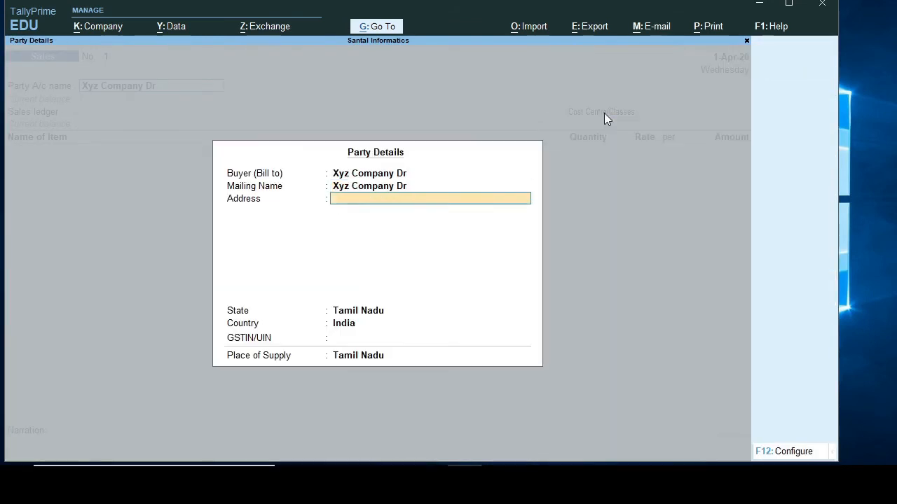
{"action": "key", "text": "Return"}
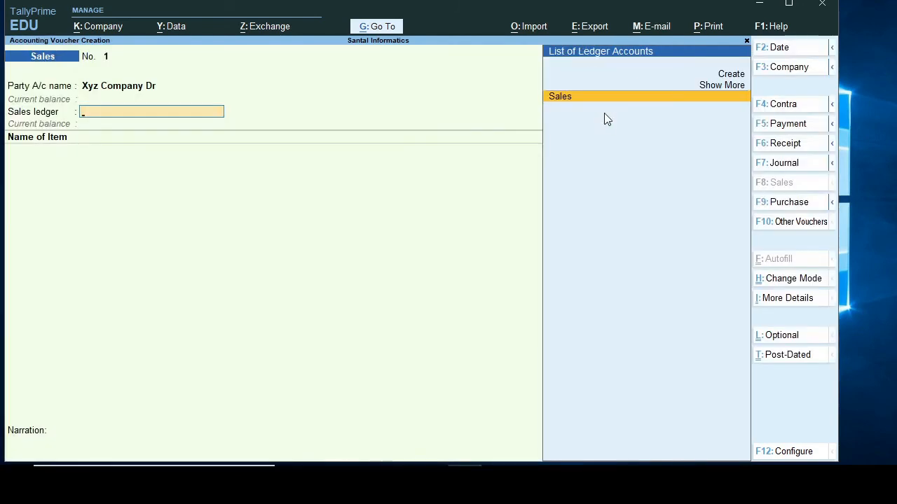
- Use the Sales ledger and assign the sales voucher to the Chennai cost centre
{"action": "key", "text": "Return"}
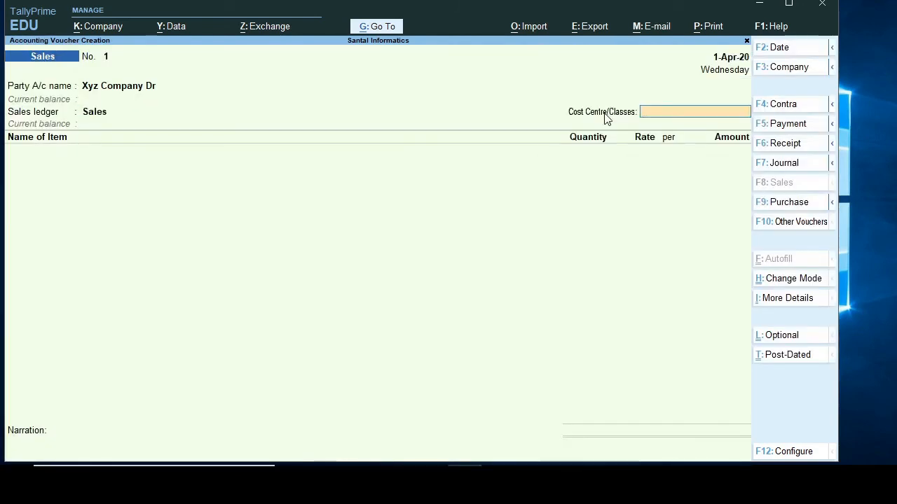
{"action": "type", "text": "C"}
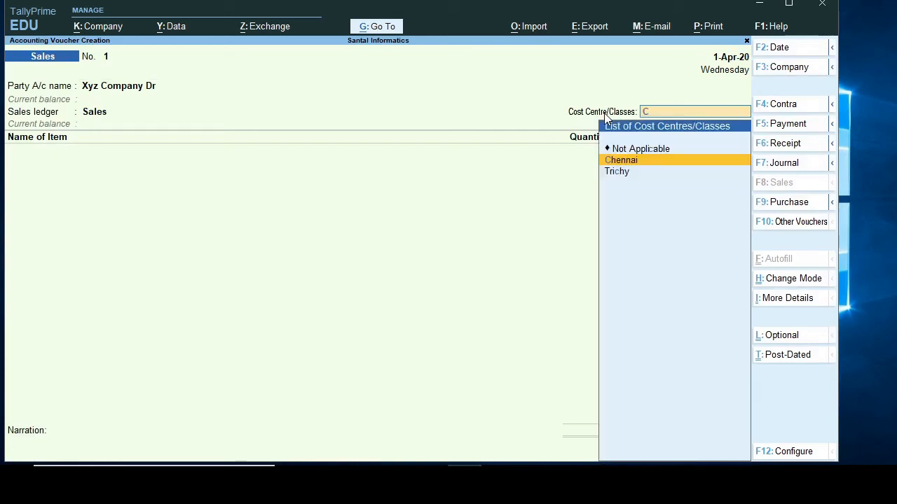
{"action": "key", "text": "Return"}
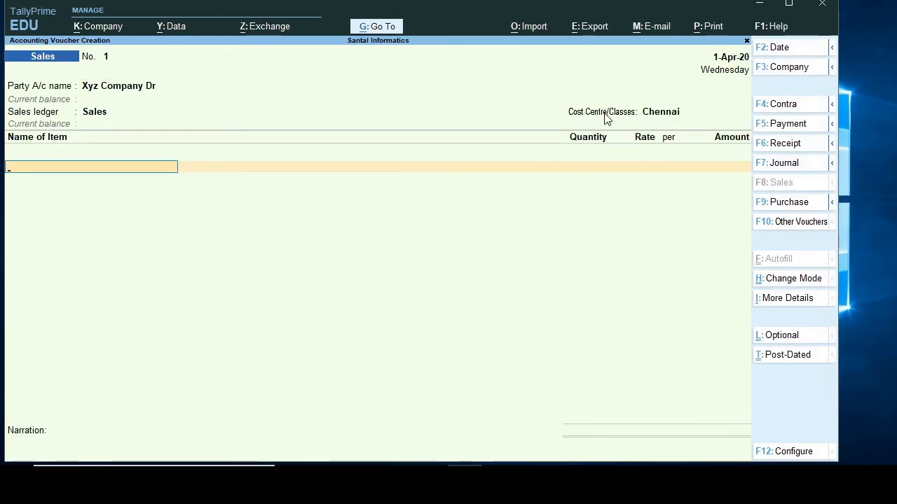
- Add 5 nos of Monitor at a rate of 5,000 and save the sales voucher without a narration
{"action": "type", "text": "M"}
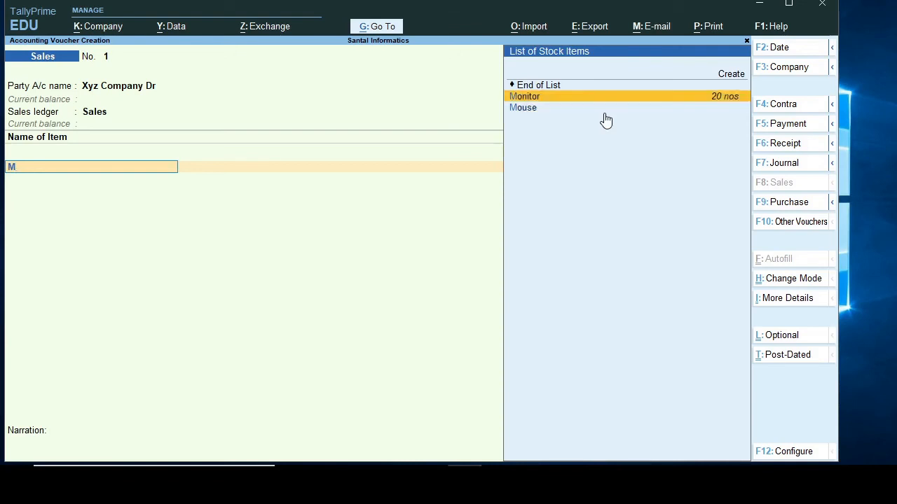
{"action": "key", "text": "Return"}
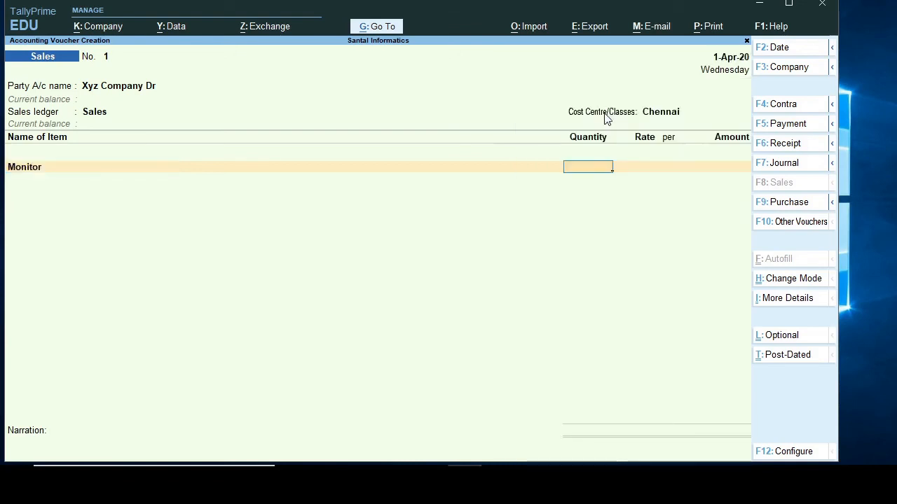
{"action": "key", "text": "Return"}
{"action": "type", "text": "5,000"}
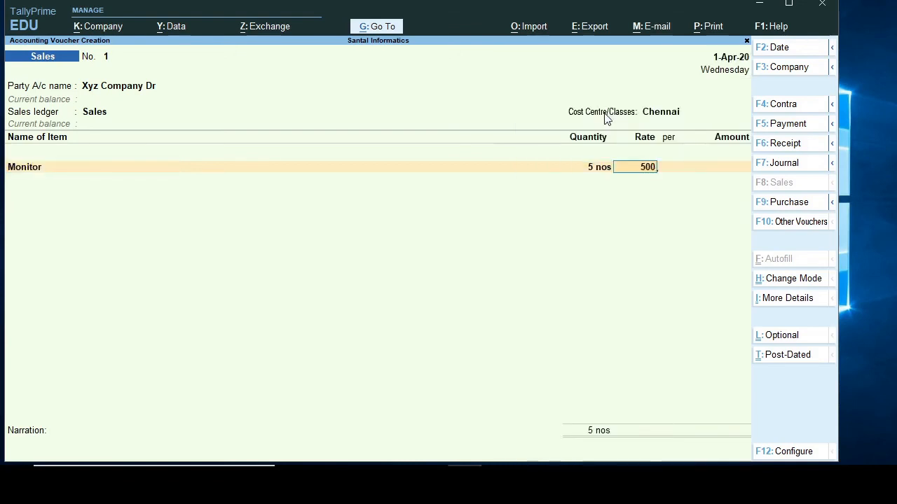
{"action": "key", "text": "Return"}
{"action": "key", "text": "Return"}
{"action": "key", "text": "Return"}
{"action": "key", "text": "Return"}
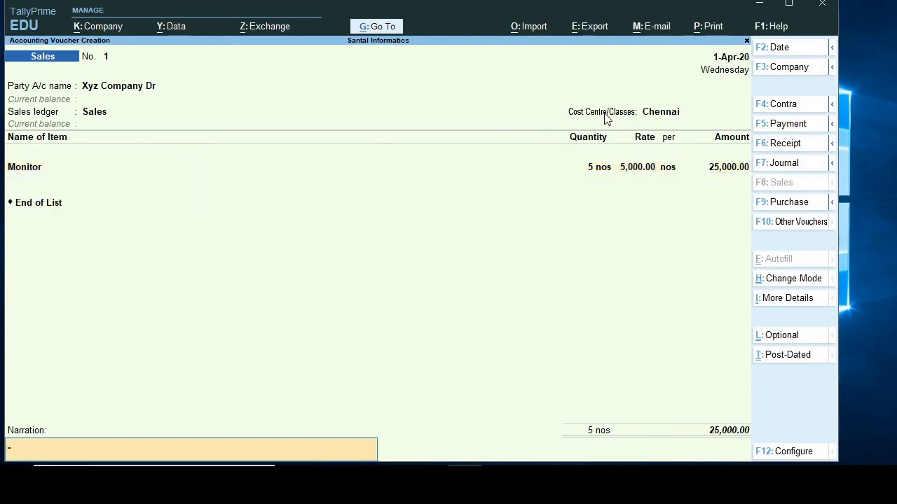
{"action": "key", "text": "Return"}
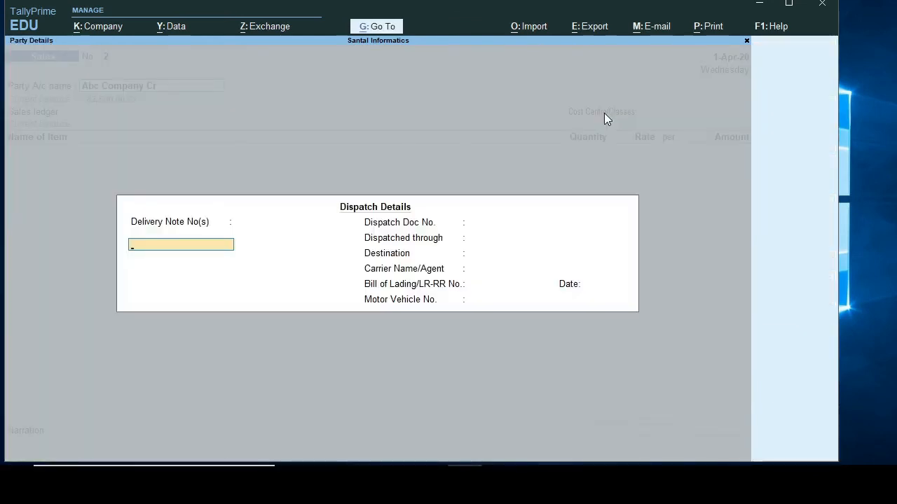
{"action": "key", "text": "Escape"}
{"action": "key", "text": "y"}
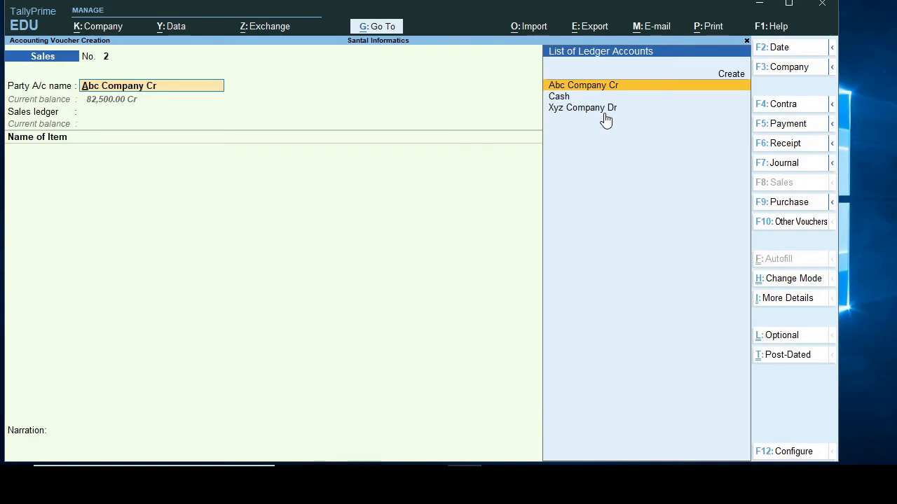
- Set the voucher date of the second sales voucher to 1-May-20
{"action": "key", "text": "Down"}
{"action": "key", "text": "Down"}
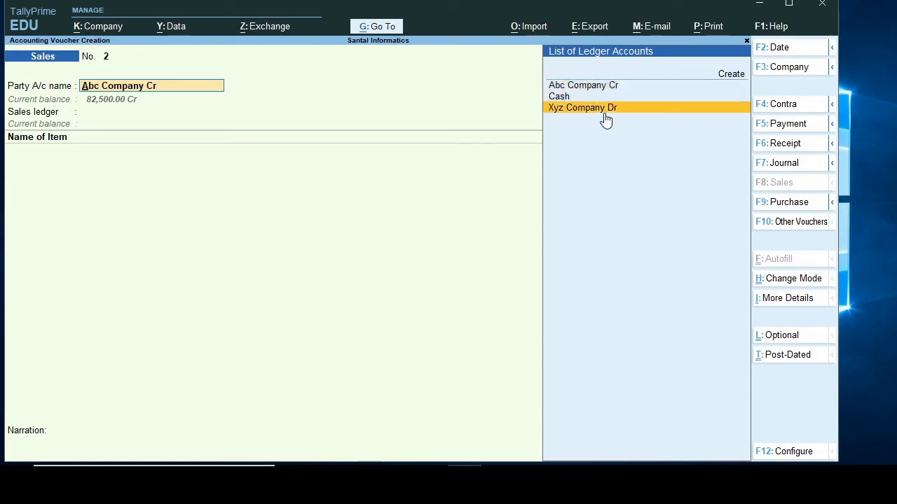
{"action": "key", "text": "F2"}
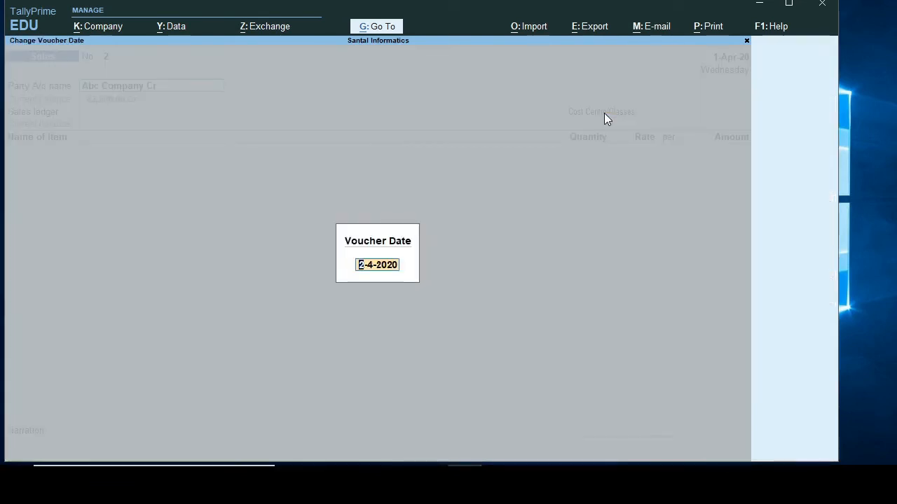
{"action": "type", "text": "1-"}
{"action": "type", "text": "4"}
{"action": "key", "text": "Return"}
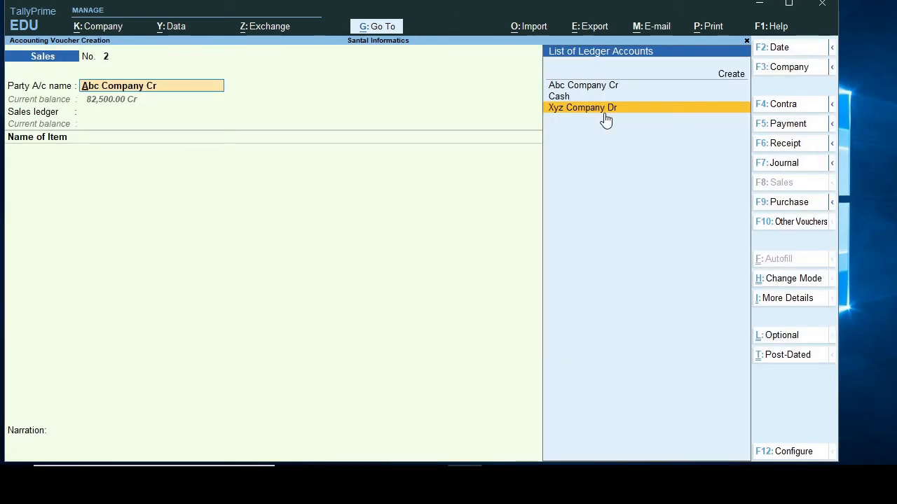
- Choose Xyz Company Dr as the buyer of the second sales voucher, leaving dispatch details blank and accepting the default party details
{"action": "key", "text": "Return"}
{"action": "key", "text": "Return"}
{"action": "key", "text": "Return"}
{"action": "key", "text": "Return"}
{"action": "key", "text": "Return"}
{"action": "key", "text": "Return"}
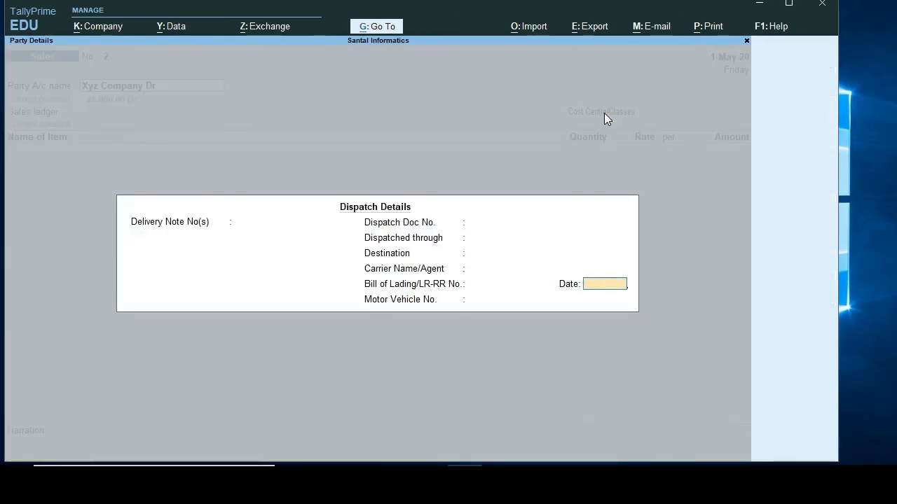
{"action": "key", "text": "Return"}
{"action": "key", "text": "Return"}
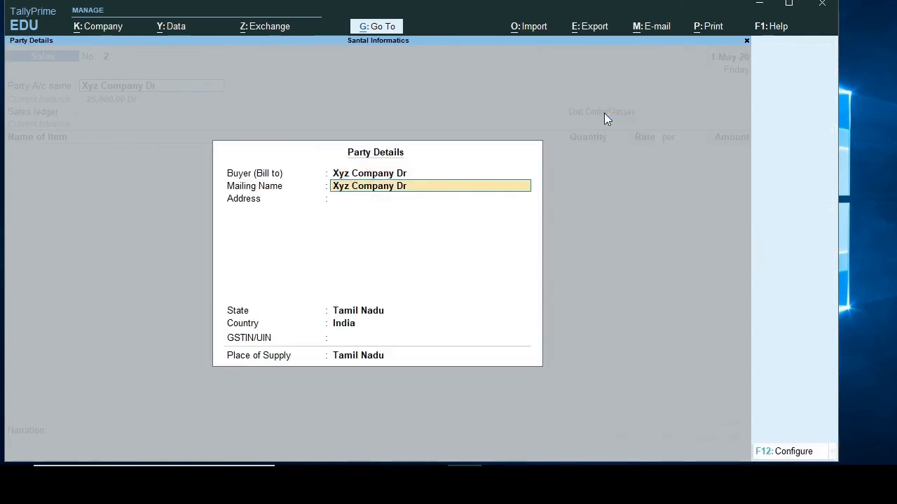
{"action": "key", "text": "Return"}
{"action": "key", "text": "Return"}
{"action": "key", "text": "Return"}
{"action": "key", "text": "Return"}
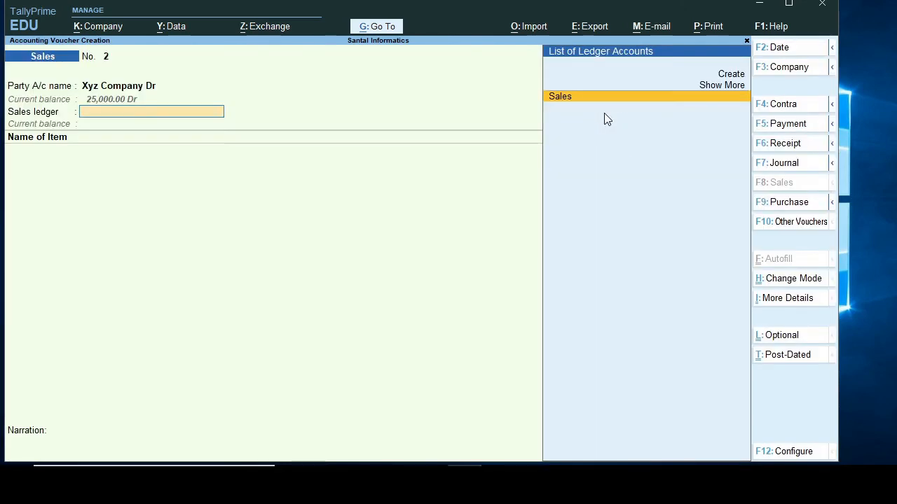
- Use the Sales ledger and assign the second sales voucher to the Trichy cost centre
{"action": "key", "text": "Return"}
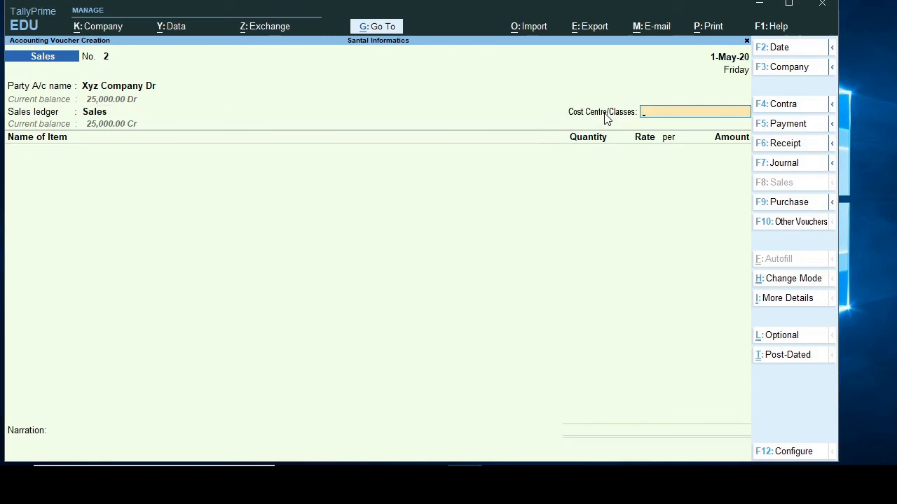
{"action": "type", "text": "T"}
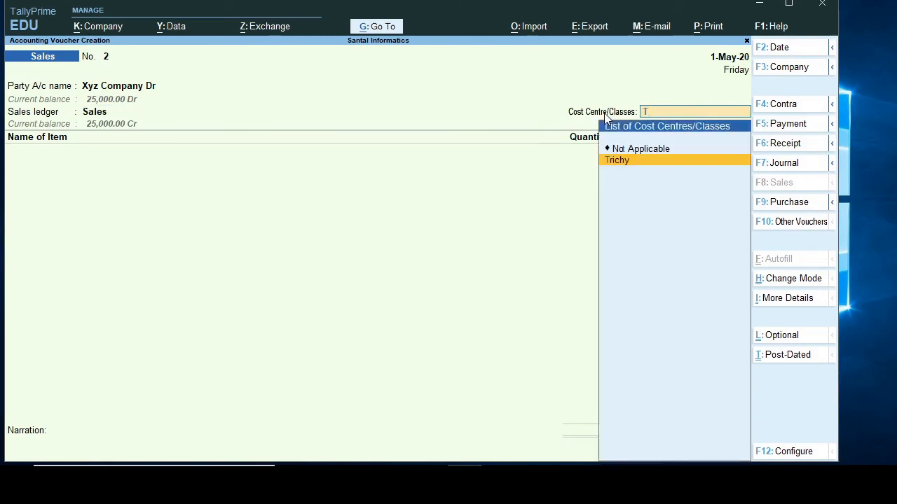
{"action": "key", "text": "Return"}
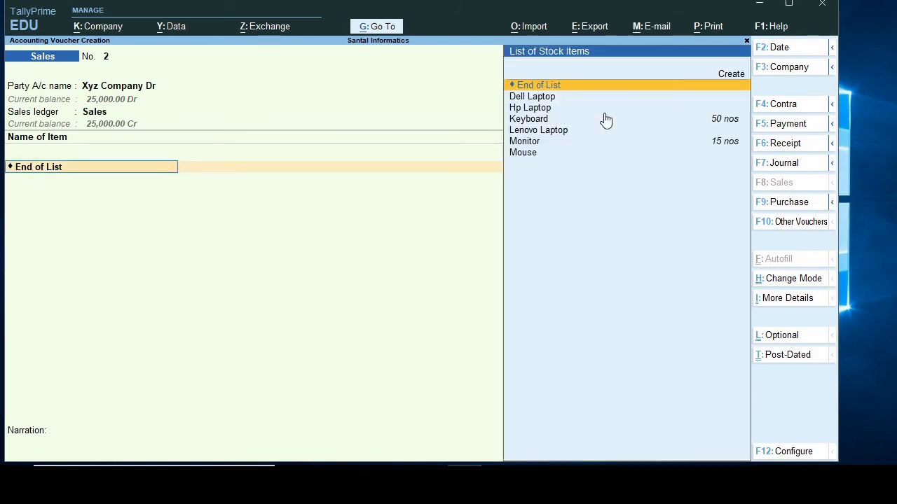
- Add 10 nos of Keyboard at a rate of 540 to the Trichy sales voucher and end the item list
{"action": "key", "text": "Down"}
{"action": "key", "text": "Down"}
{"action": "key", "text": "Down"}
{"action": "key", "text": "Down"}
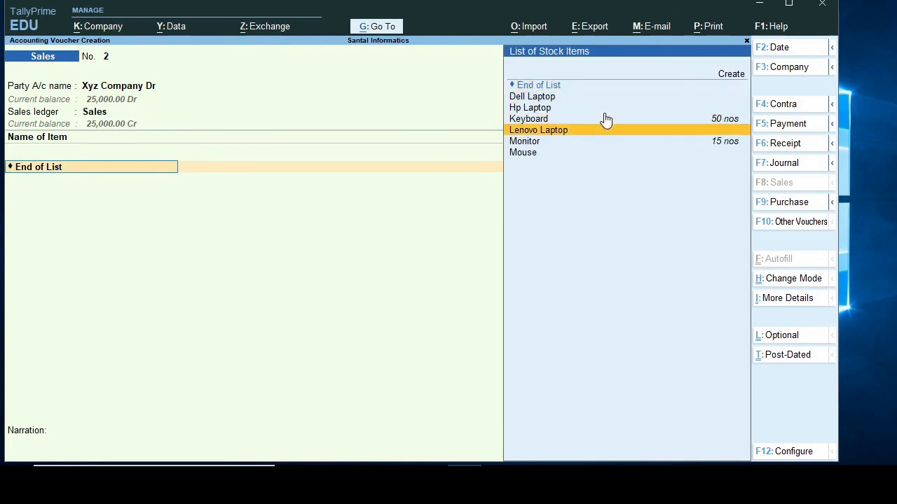
{"action": "key", "text": "Up"}
{"action": "key", "text": "Return"}
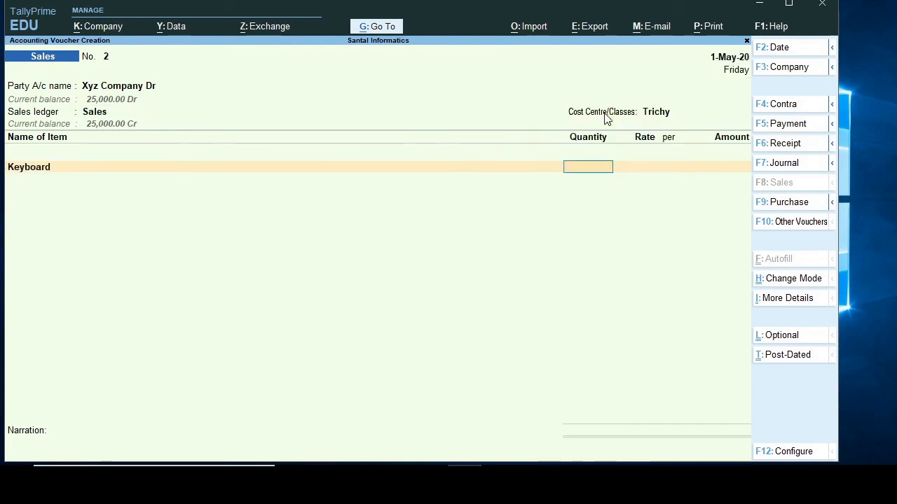
{"action": "type", "text": "10"}
{"action": "key", "text": "Return"}
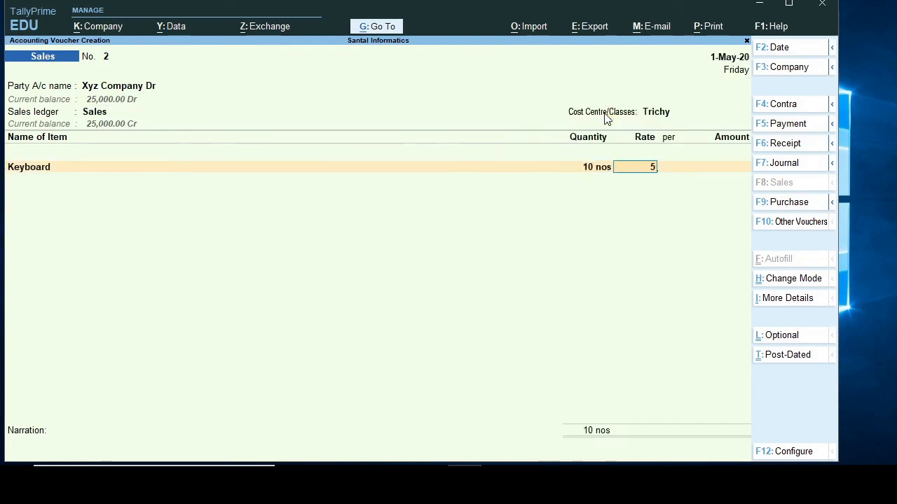
{"action": "type", "text": "540"}
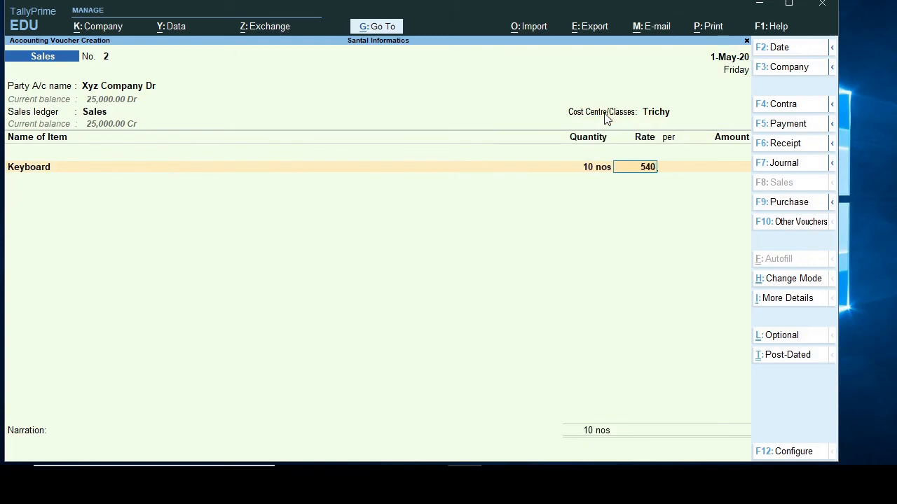
{"action": "key", "text": "Return"}
{"action": "key", "text": "Return"}
{"action": "key", "text": "Return"}
{"action": "key", "text": "Return"}
{"action": "key", "text": "Return"}
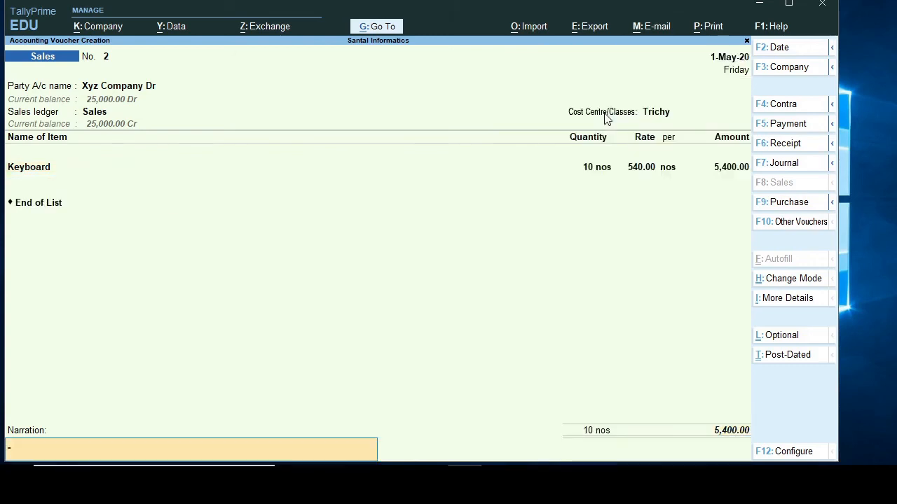
- Leave the narration blank and quit the Trichy sales voucher, returning to the Gateway of Tally
{"action": "key", "text": "Return"}
{"action": "key", "text": "Escape"}
{"action": "key", "text": "Escape"}
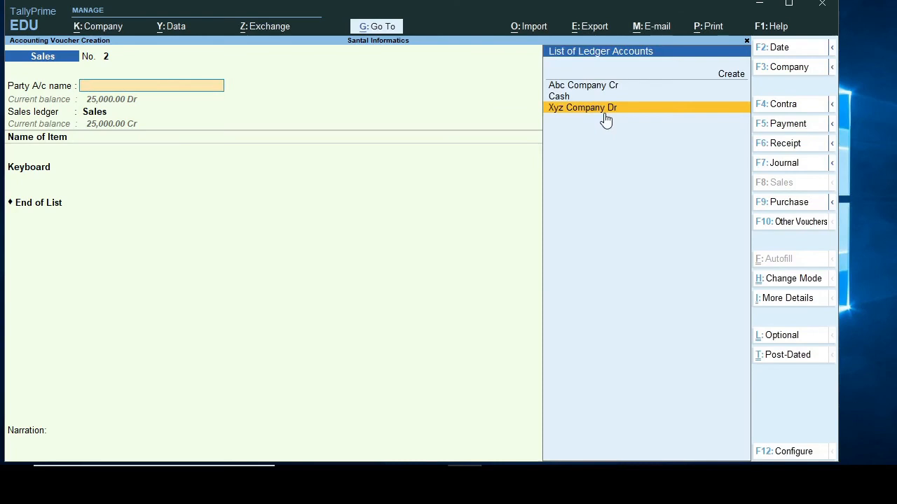
{"action": "key", "text": "y"}
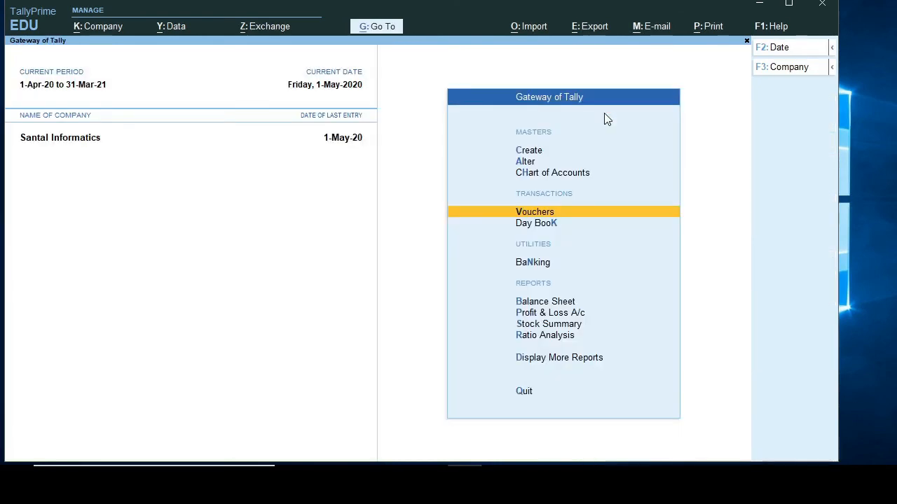
- Start a payment voucher, assign it to the Chennai cost centre and choose Cash as the account
{"action": "key", "text": "Return"}
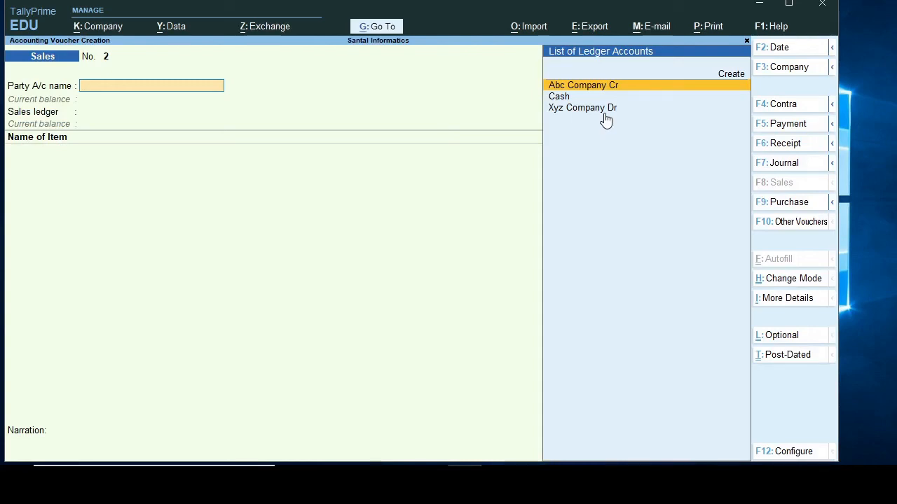
{"action": "left_click", "coordinate": [793, 124]}
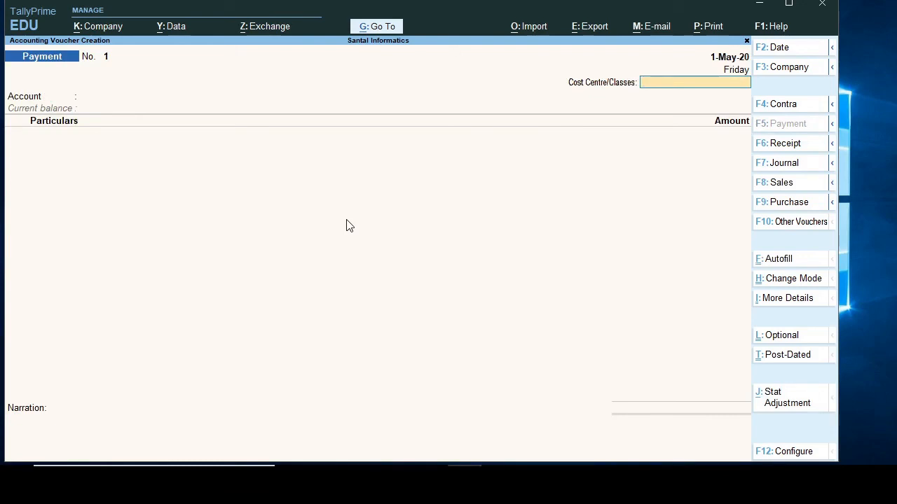
{"action": "key", "text": "Return"}
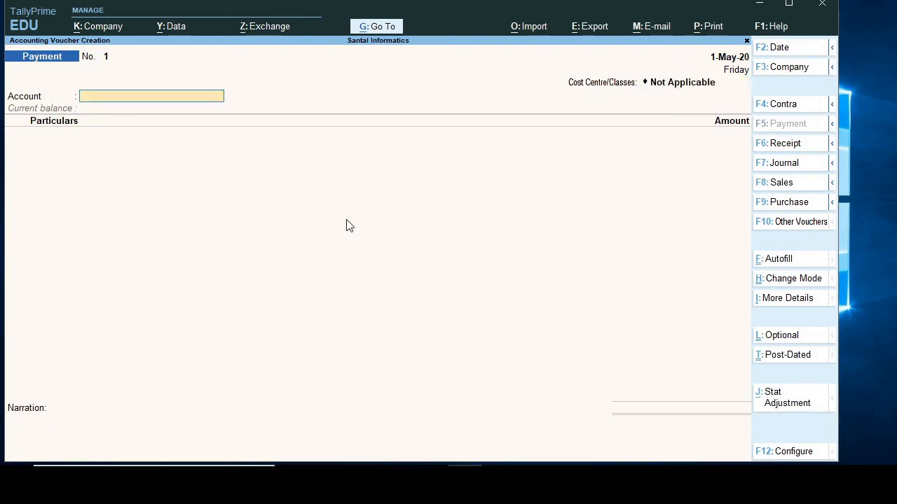
{"action": "key", "text": "BackSpace"}
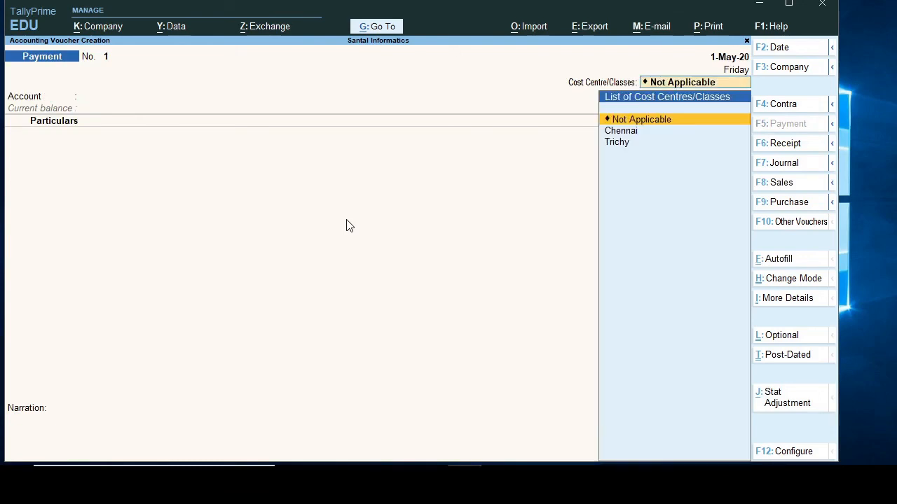
{"action": "key", "text": "Down"}
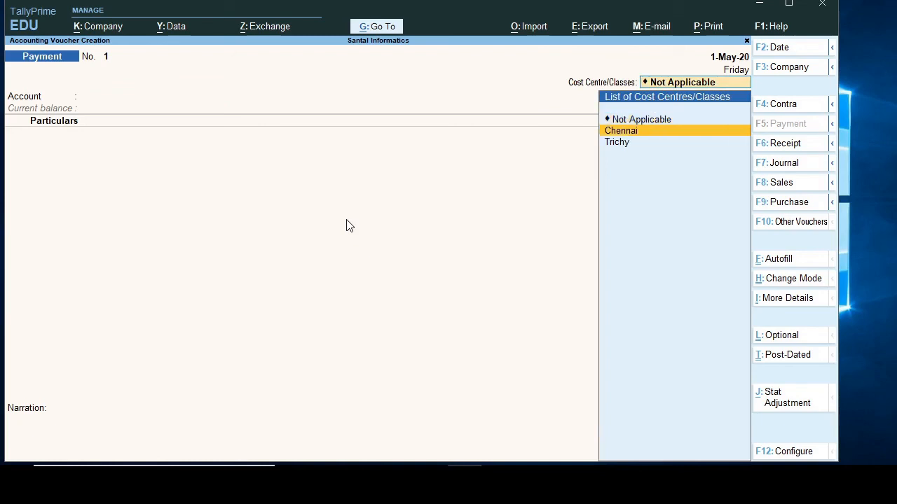
{"action": "key", "text": "Return"}
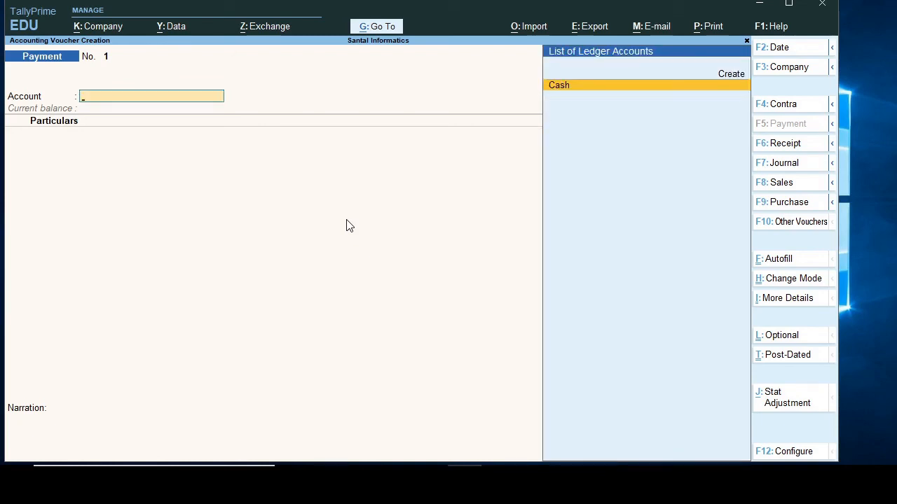
{"action": "key", "text": "Return"}
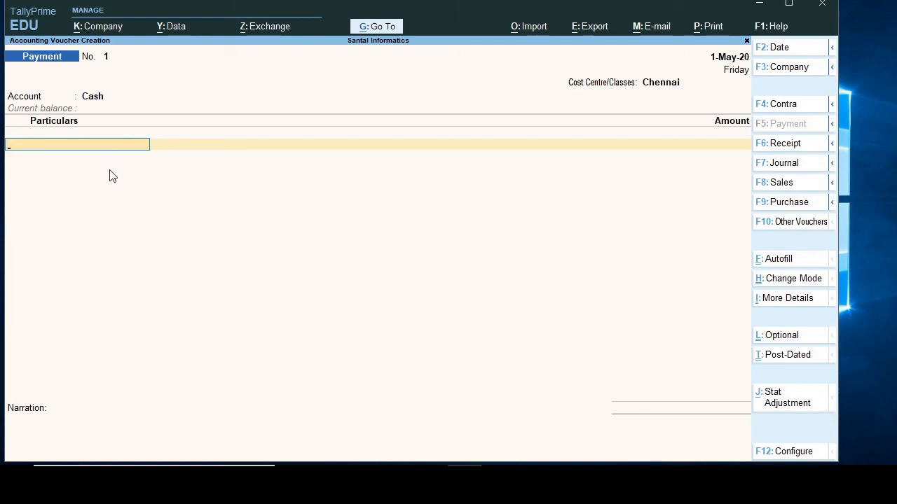
- Enter Electricity Charges of 2,000, save the payment voucher without a narration, and return to the Gateway of Tally
{"action": "type", "text": "E"}
{"action": "key", "text": "Return"}
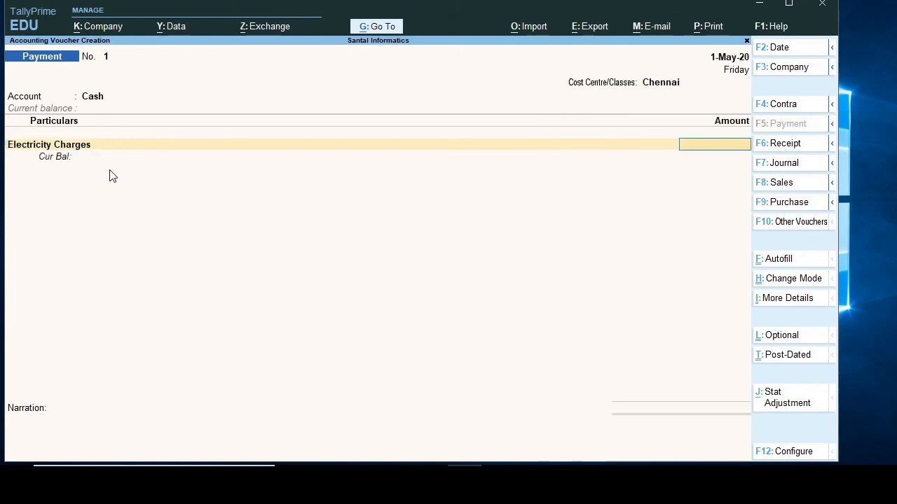
{"action": "type", "text": "2000"}
{"action": "key", "text": "Return"}
{"action": "key", "text": "Return"}
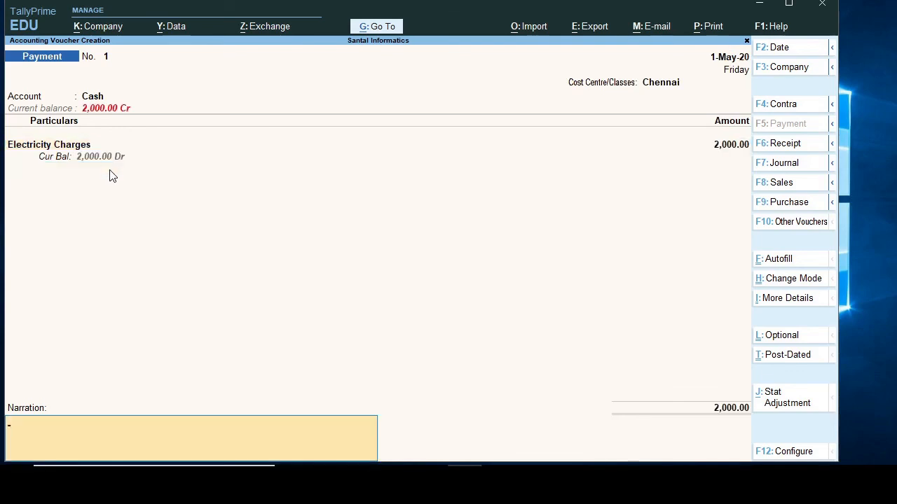
{"action": "key", "text": "Return"}
{"action": "key", "text": "Return"}
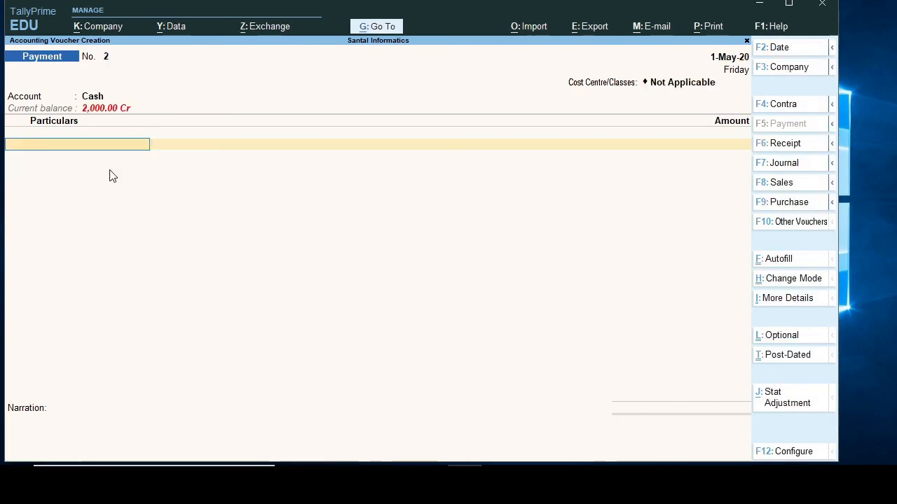
{"action": "key", "text": "Escape"}
{"action": "key", "text": "Return"}
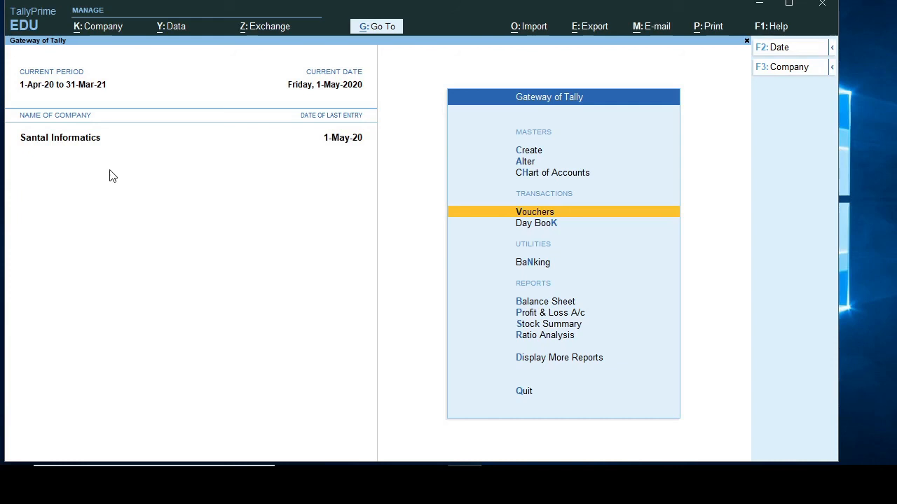
- Open the Cost Centre Summary report under the statements of accounts
{"action": "key", "text": "Down"}
{"action": "key", "text": "Down"}
{"action": "key", "text": "Down"}
{"action": "key", "text": "Down"}
{"action": "key", "text": "Down"}
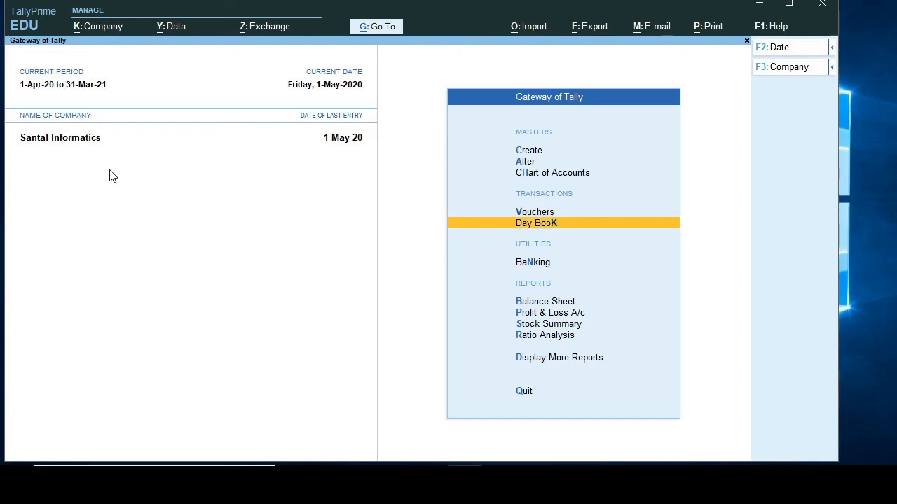
{"action": "key", "text": "Down"}
{"action": "key", "text": "Return"}
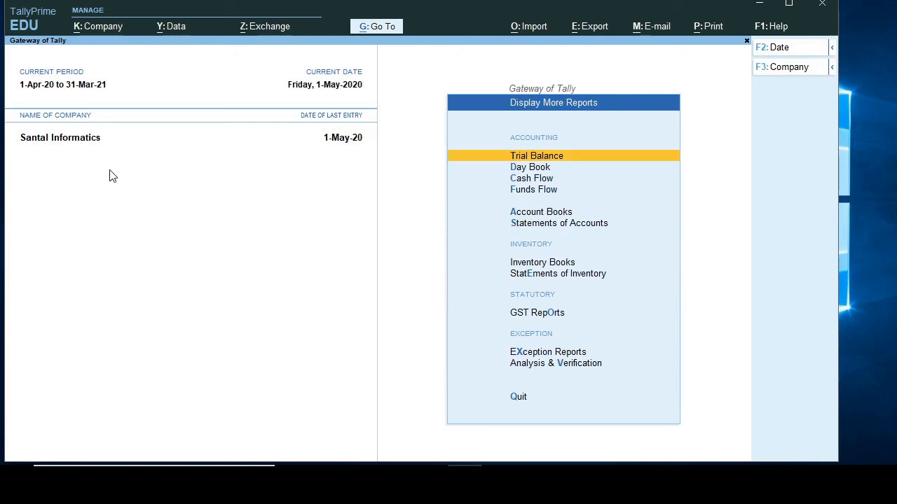
{"action": "key", "text": "Down"}
{"action": "key", "text": "Down"}
{"action": "key", "text": "Down"}
{"action": "key", "text": "Down"}
{"action": "key", "text": "Down"}
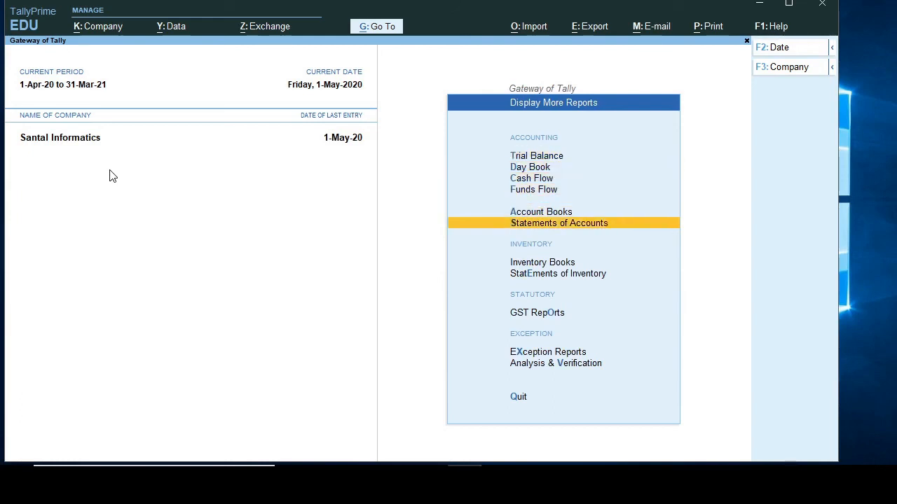
{"action": "key", "text": "Return"}
{"action": "key", "text": "Down"}
{"action": "key", "text": "Return"}
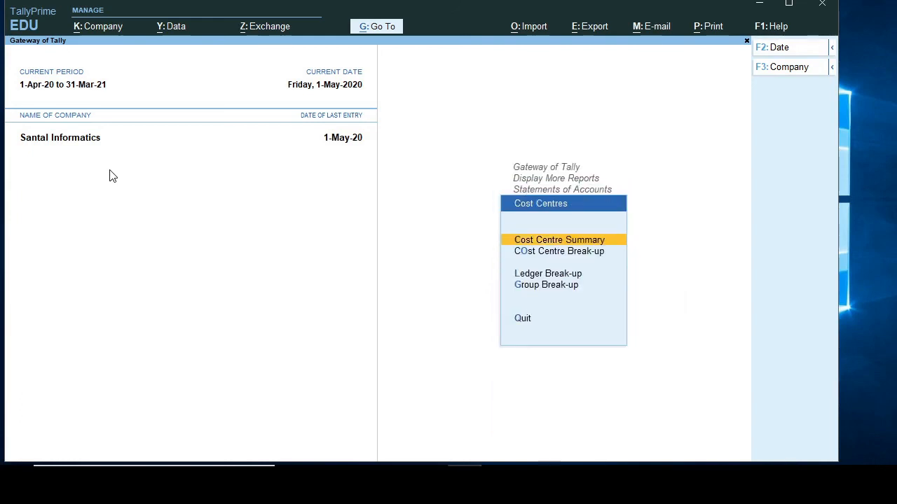
{"action": "key", "text": "Return"}
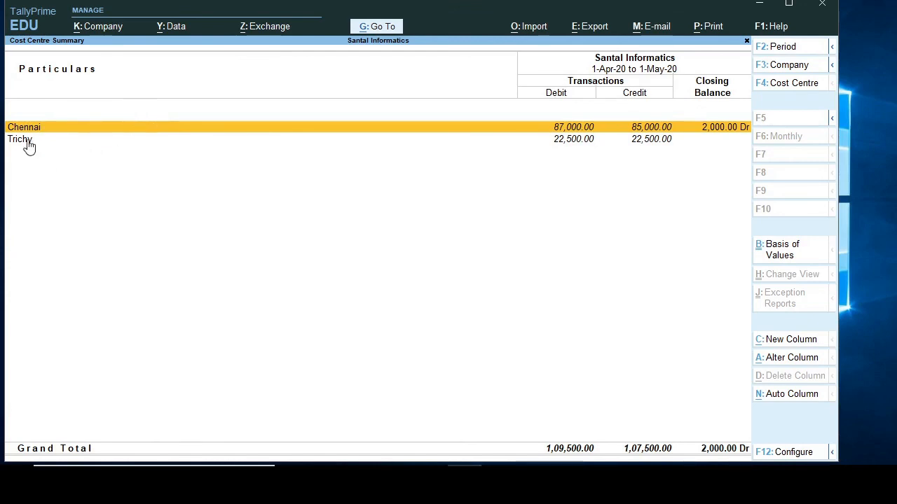
- Examine the monthly summaries of the Chennai and Trichy cost centres, including Trichy's May entries, and return to the Cost Centre Summary
{"action": "left_click", "coordinate": [117, 136]}
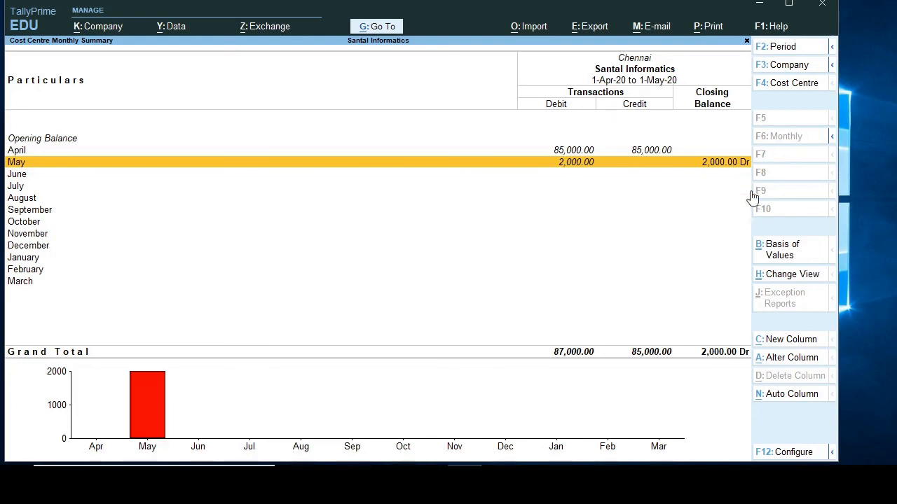
{"action": "key", "text": "Escape"}
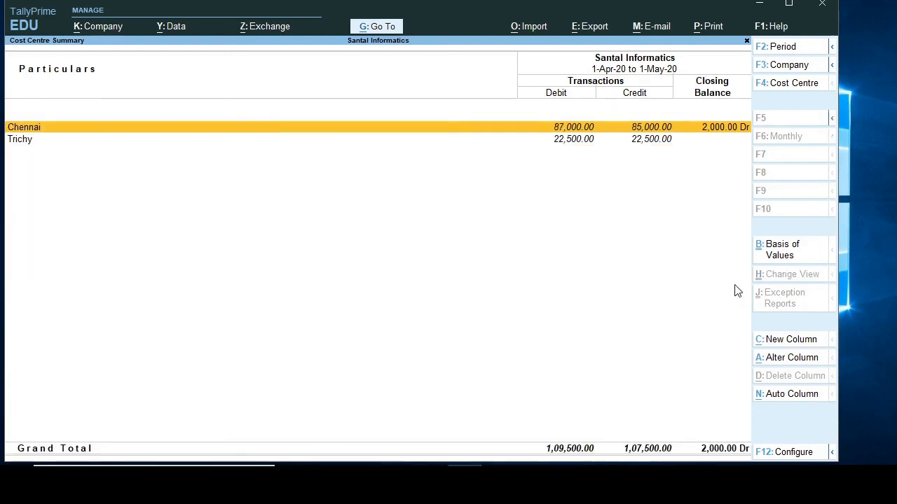
{"action": "key", "text": "Down"}
{"action": "key", "text": "Return"}
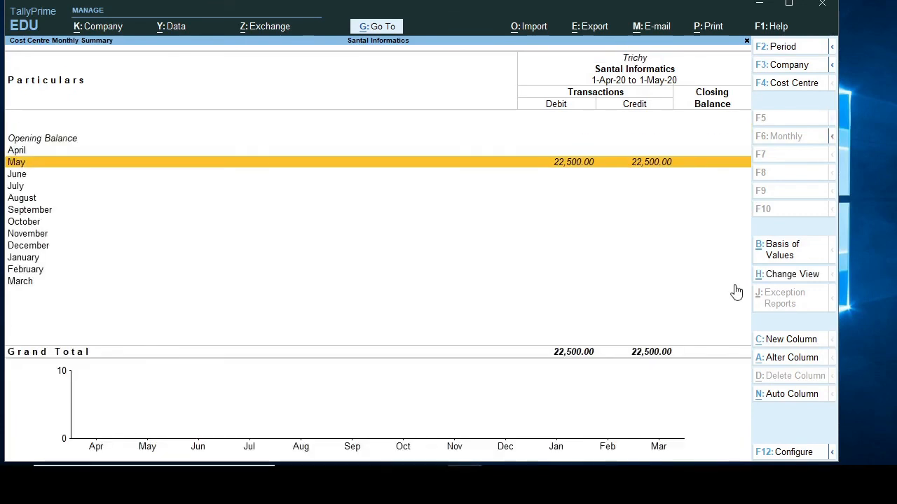
{"action": "key", "text": "Return"}
{"action": "key", "text": "Escape"}
{"action": "key", "text": "Escape"}
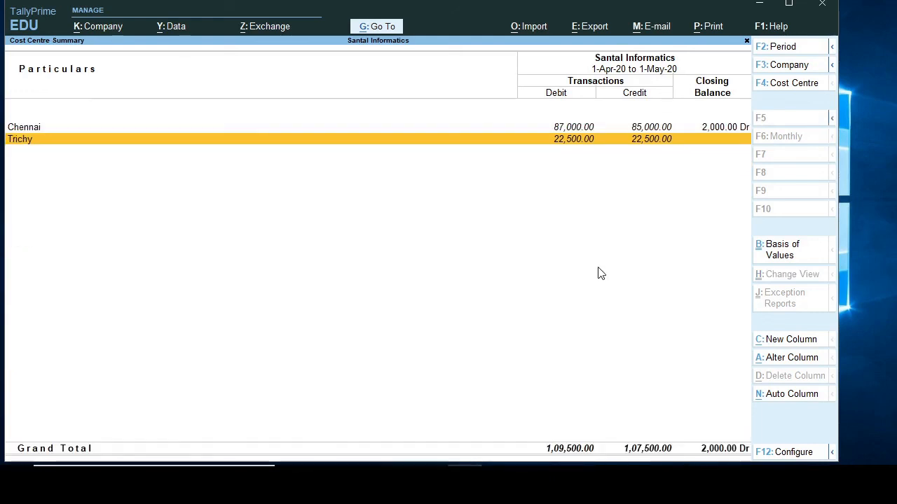